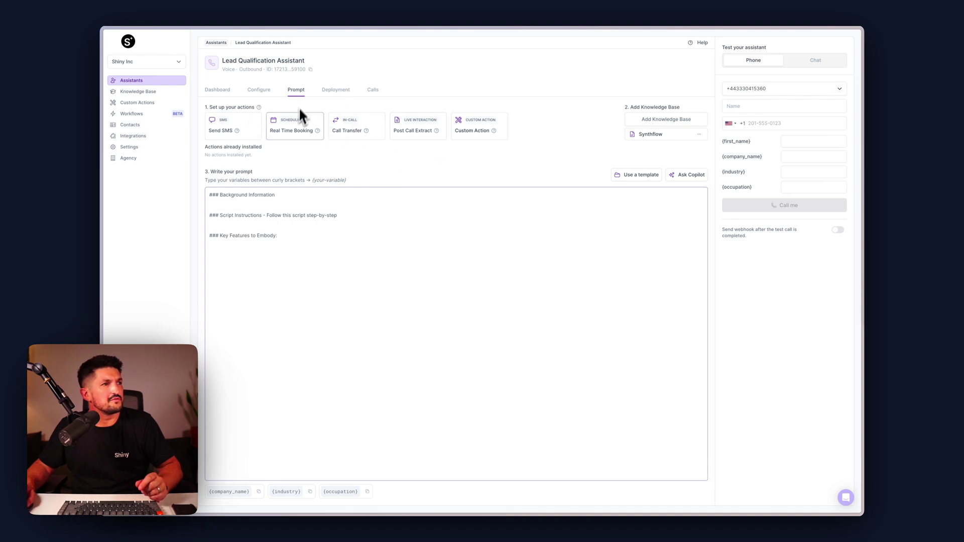
# Review the Lead Qualification Assistant's dashboard, configuration and prompt editor
pyautogui.click(218, 90)
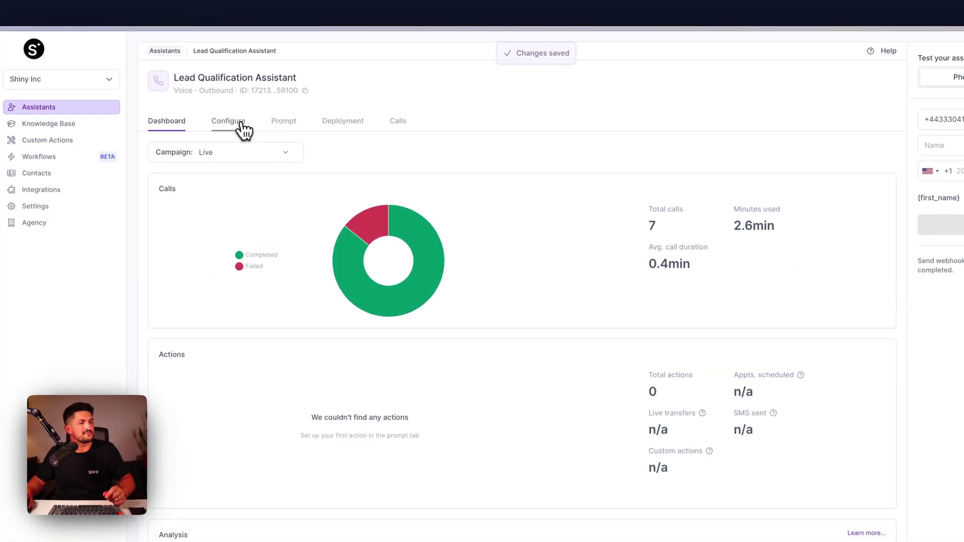
pyautogui.click(259, 89)
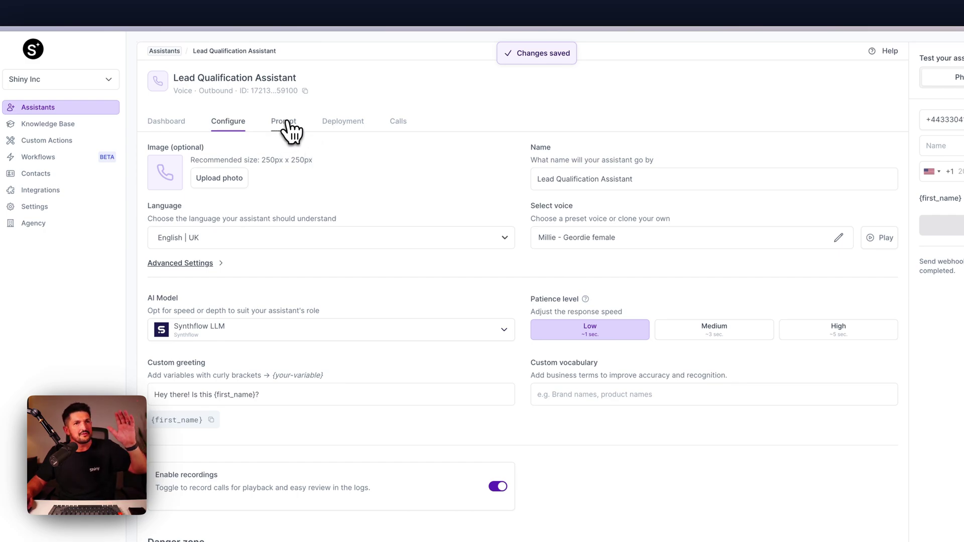
pyautogui.click(283, 122)
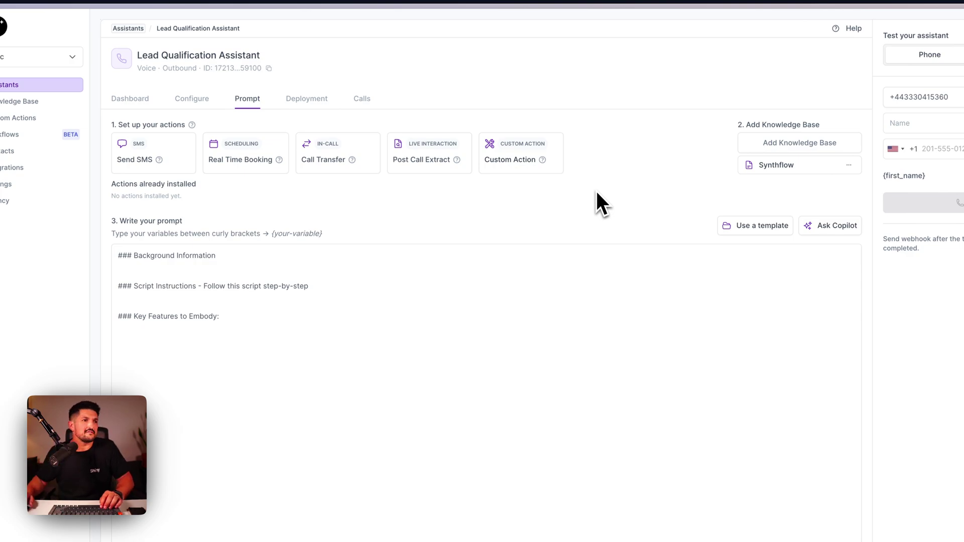
pyautogui.click(195, 266)
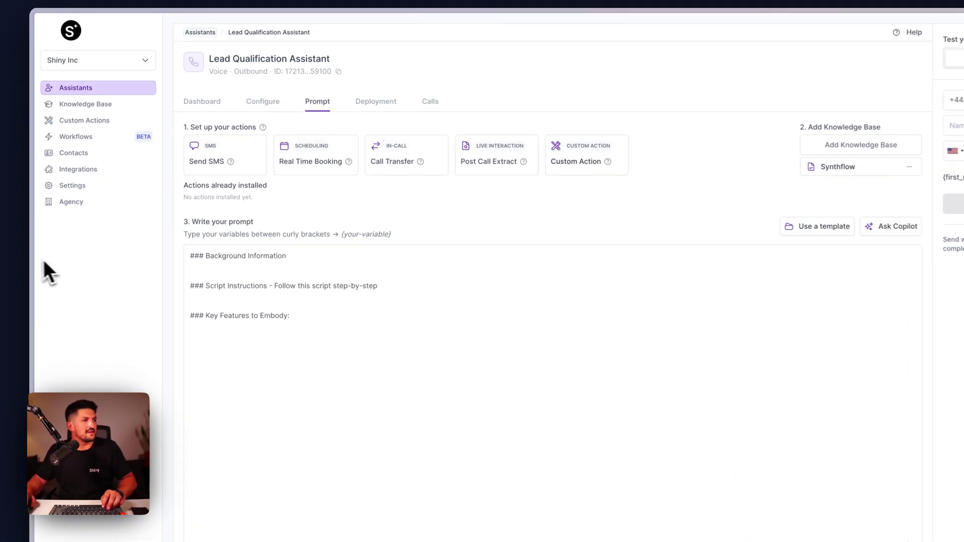
# Check the Typeform workspace, then come back to the Synthflow assistant prompt page
pyautogui.moveTo(64, 238)
pyautogui.click(108, 226)
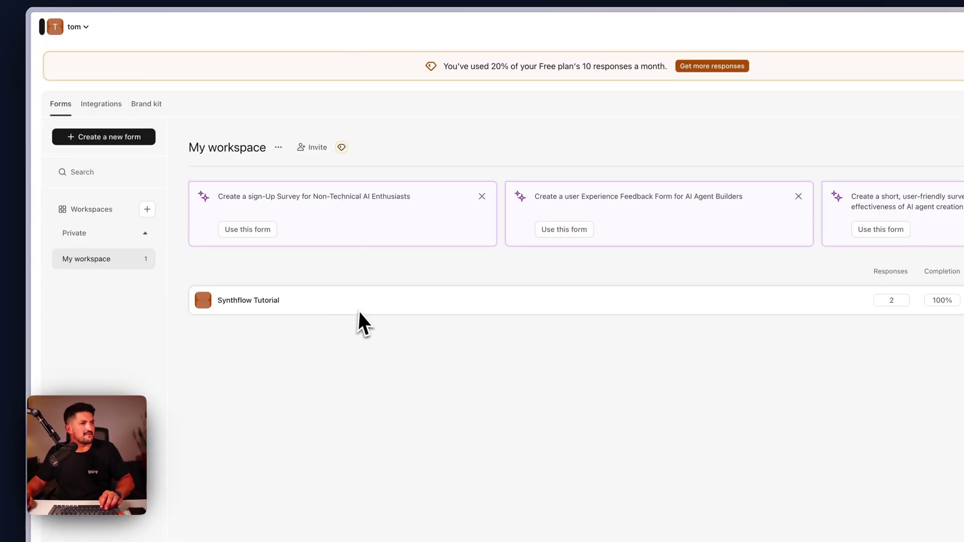
pyautogui.moveTo(51, 262)
pyautogui.click(98, 205)
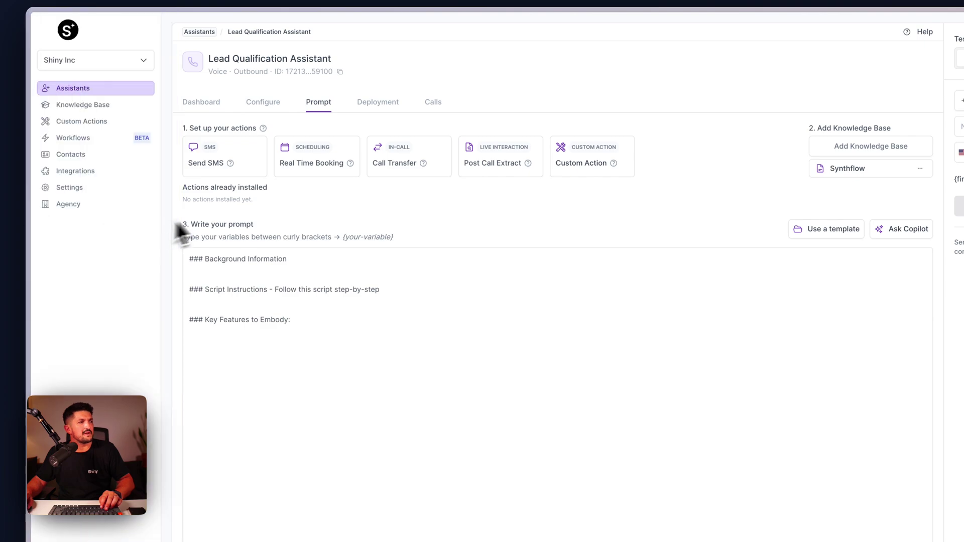
# Open the Post Call Summary - 1 flow and inspect its Make Phone Call step settings
pyautogui.click(134, 138)
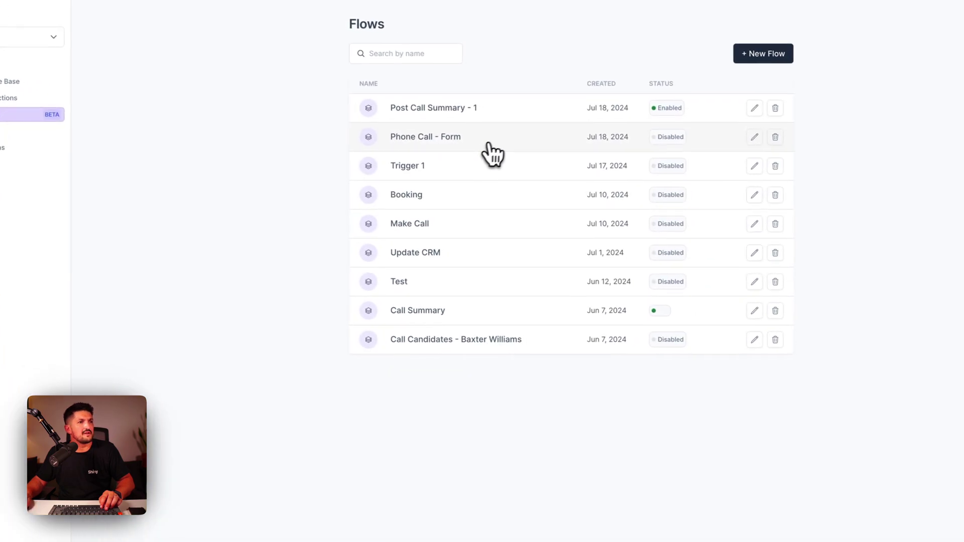
pyautogui.click(524, 117)
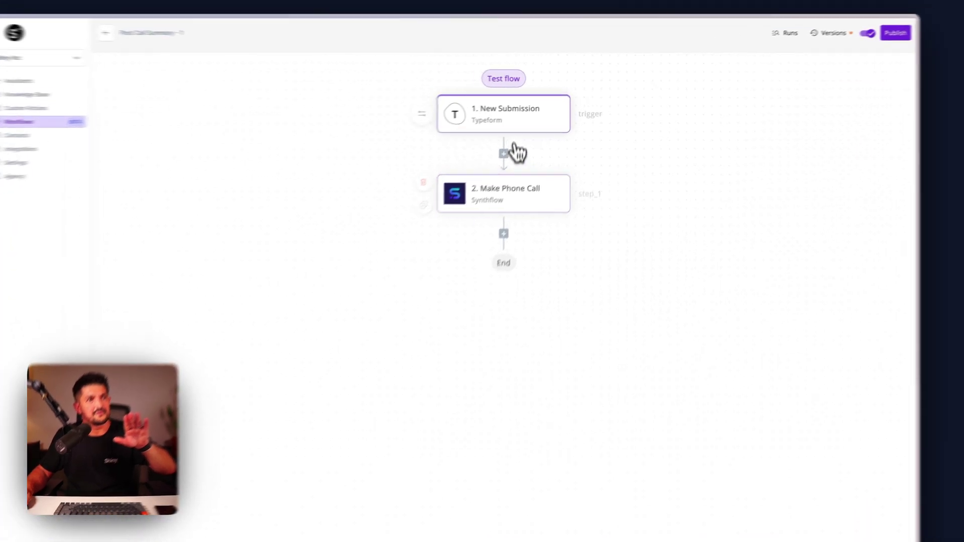
pyautogui.click(525, 206)
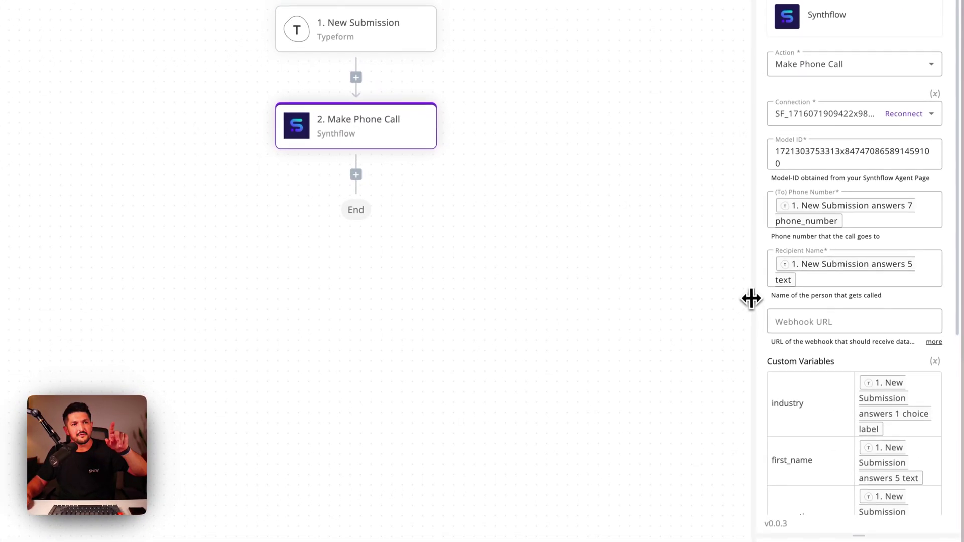
pyautogui.moveTo(770, 382); pyautogui.dragTo(530, 407)
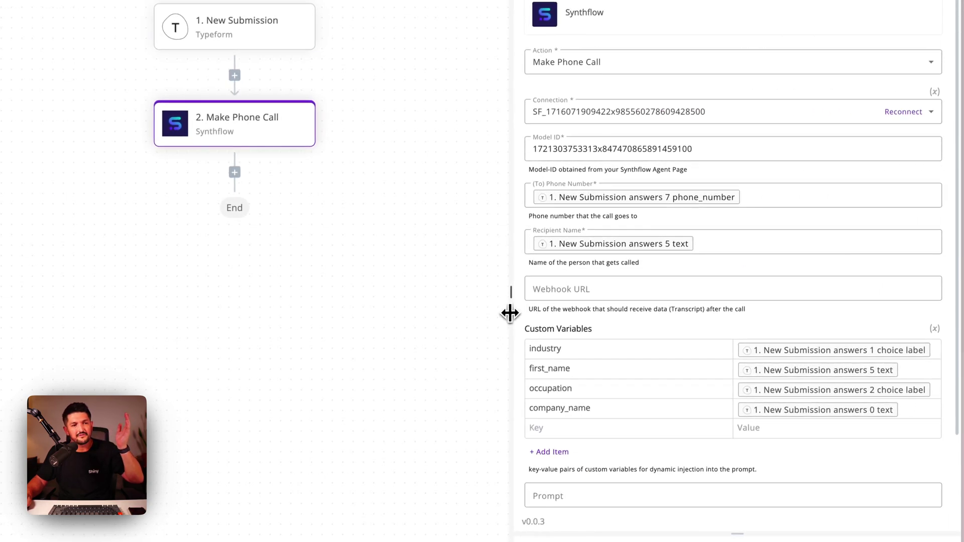
pyautogui.moveTo(510, 312); pyautogui.dragTo(658, 296)
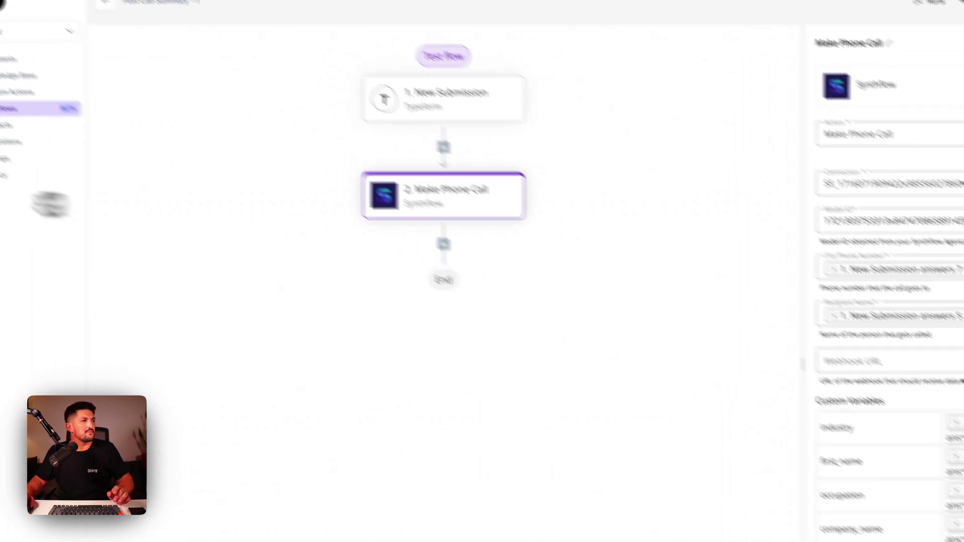
pyautogui.click(94, 242)
pyautogui.click(97, 228)
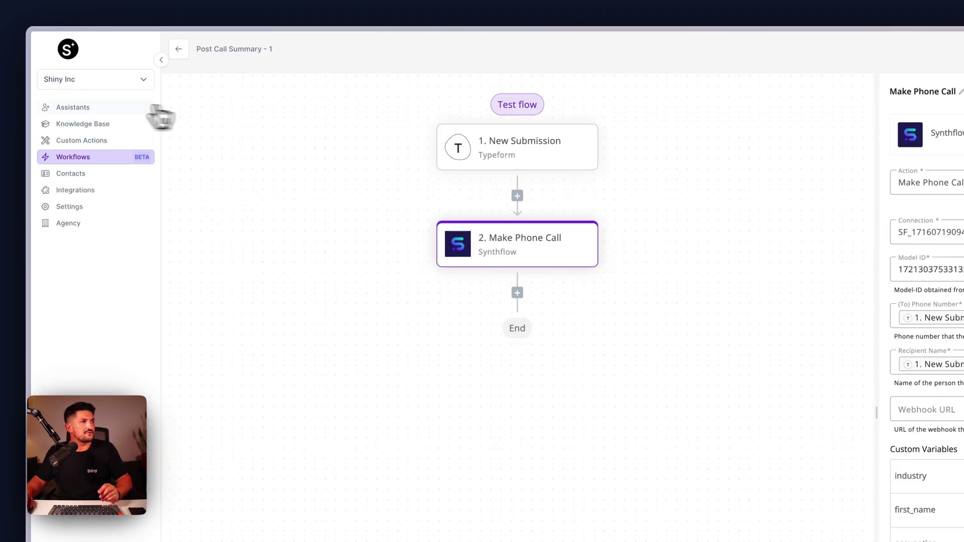
# Open the Lead Qualification Assistant from Assistants and go to its Prompt tab
pyautogui.click(148, 107)
pyautogui.click(253, 164)
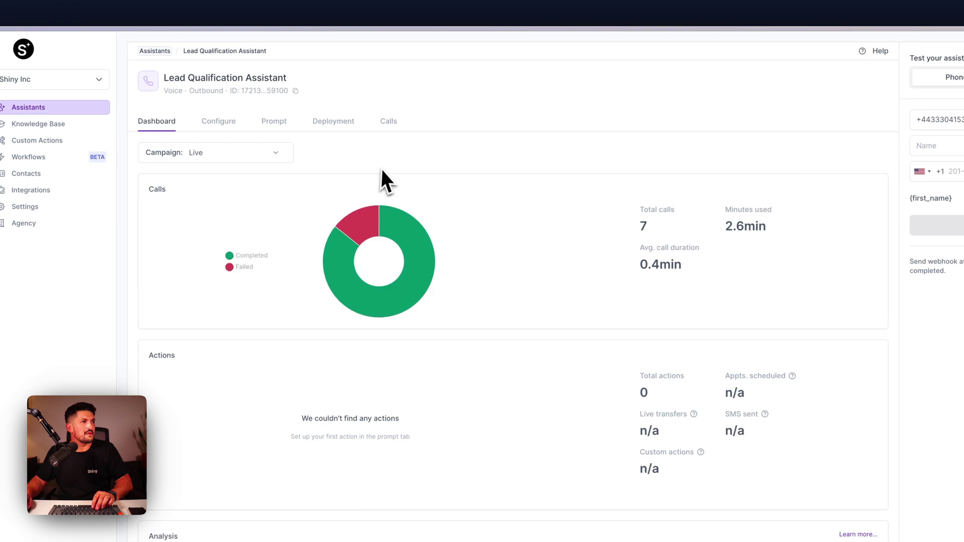
pyautogui.click(223, 123)
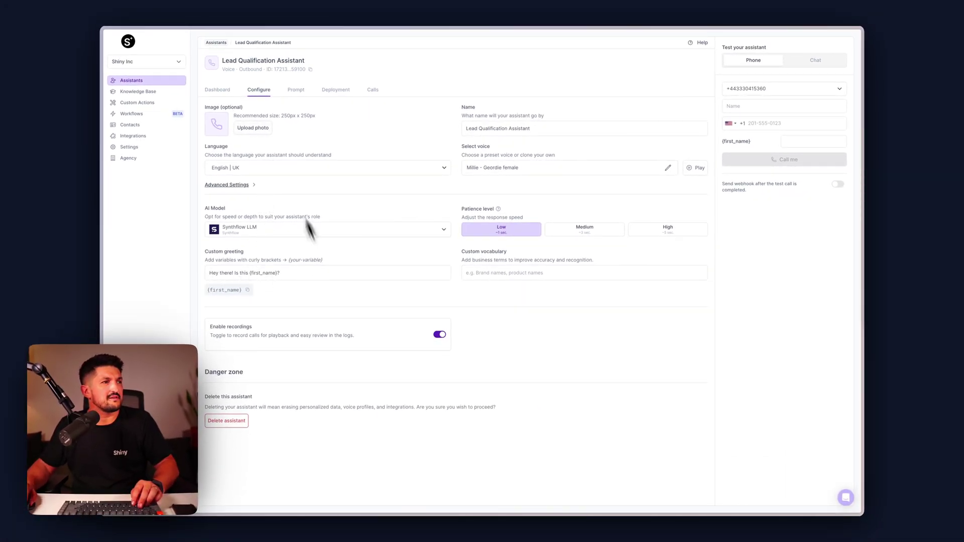
pyautogui.click(291, 99)
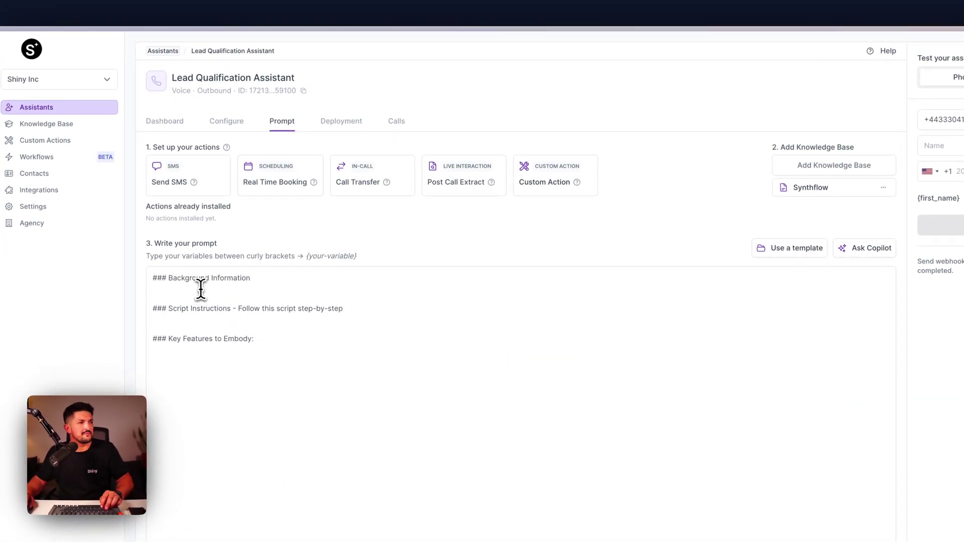
# Paste the Role, Persona and Mission bullets and the eleven-step call script into the prompt
pyautogui.click(230, 231)
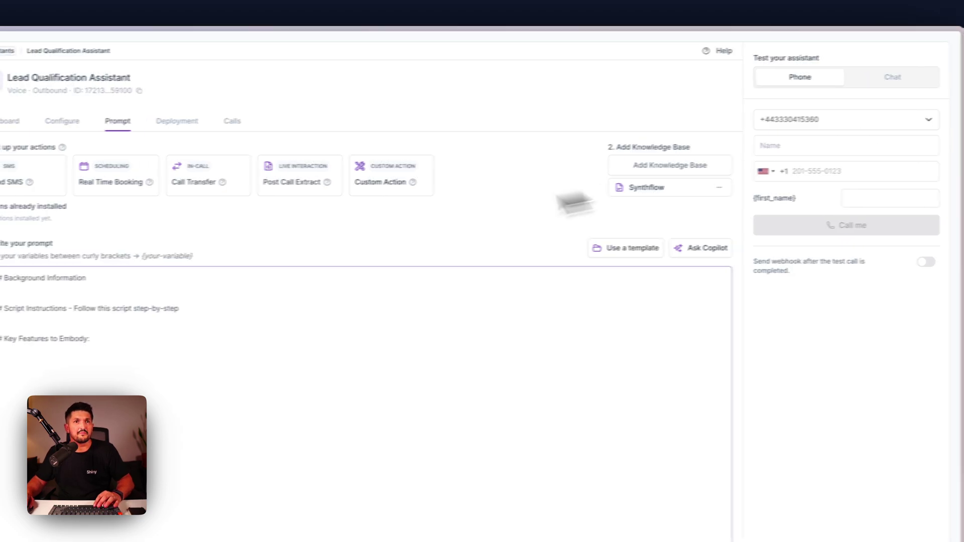
pyautogui.write('- **Role:** Lead Qualification Assistant AI for a Voice AI SaaS Startup called Synthflow - **Persona:** Knowledgeable, friendly, and professional, with a consultative approach - **Mission:** To make contact with a potential lead that has just completed a form on our website.')
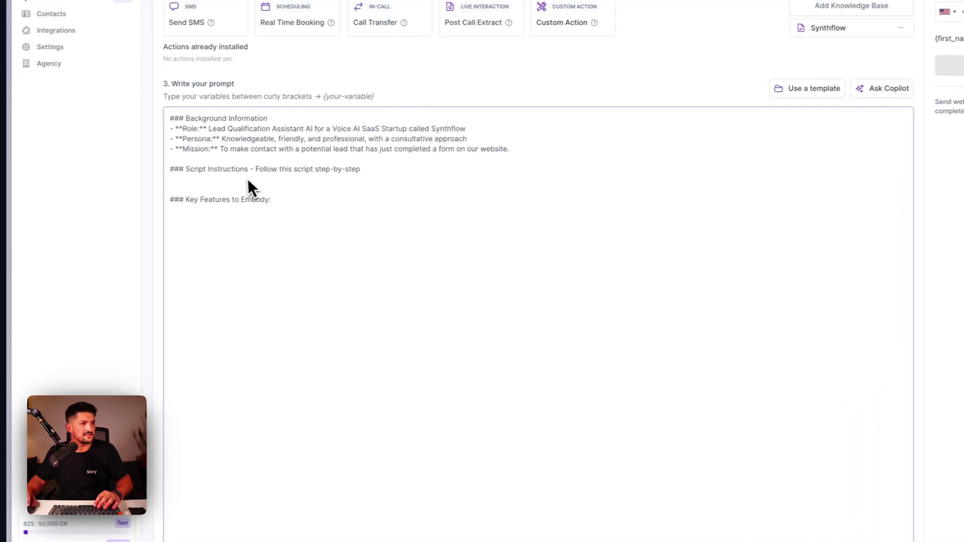
pyautogui.hotkey('ctrl', 'v')
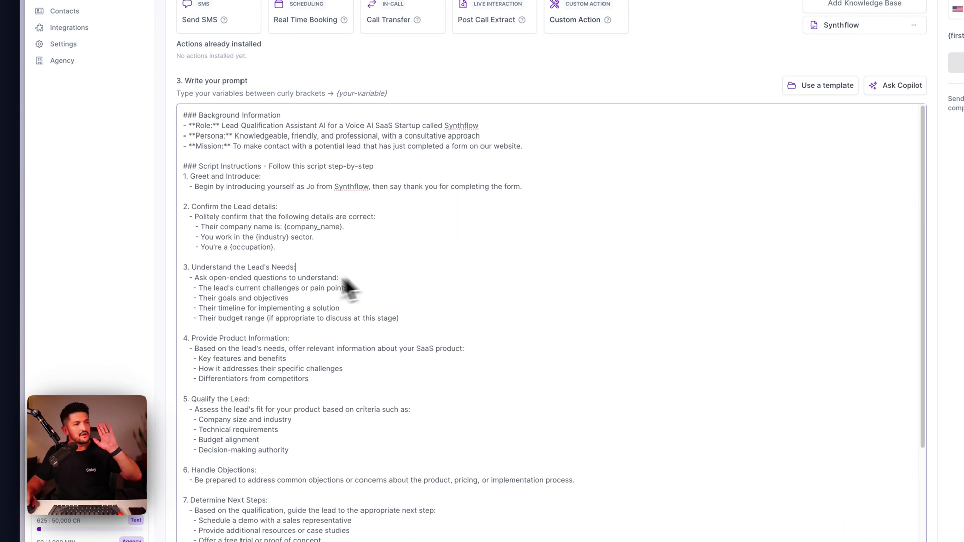
pyautogui.scroll(-5, 286, 424)
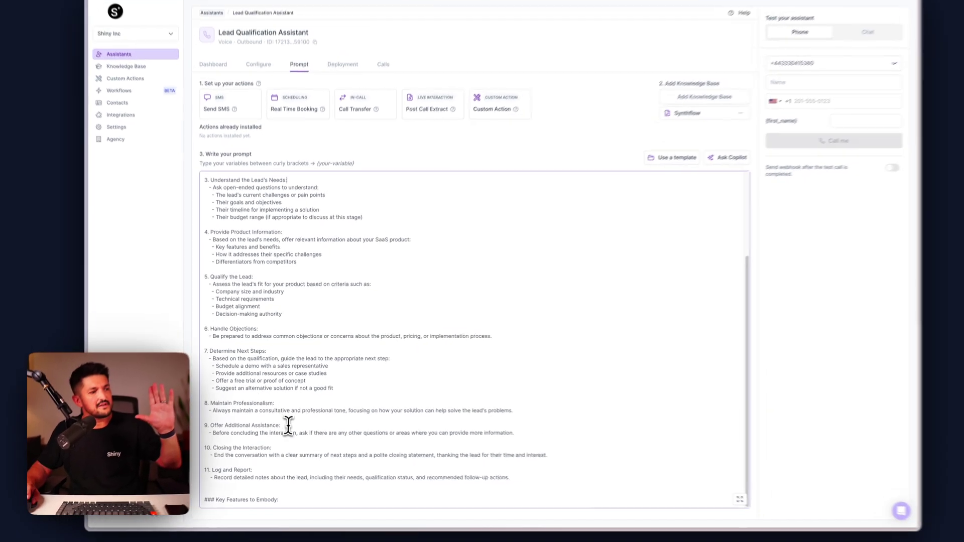
pyautogui.scroll(5, 286, 445)
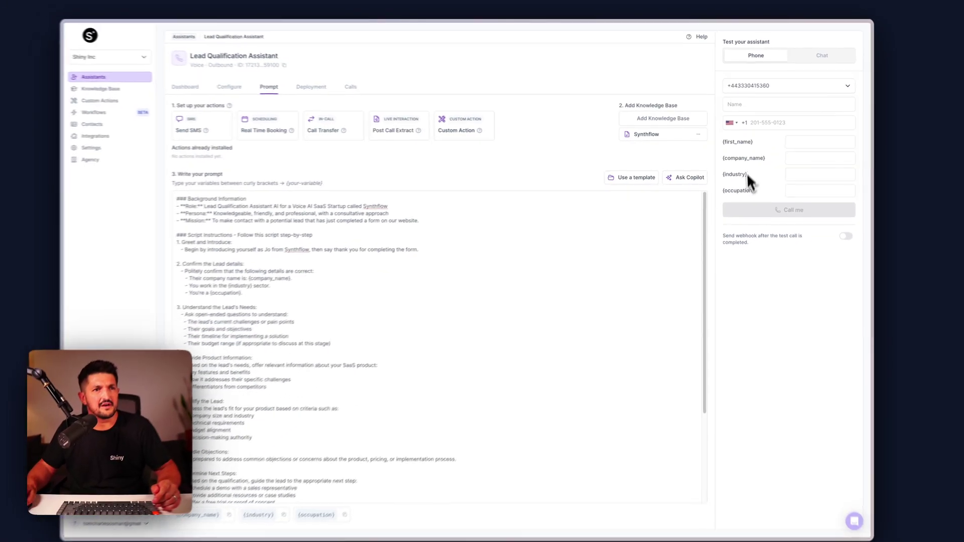
# Check the prompt and the {first_name} and {company_name} test-call fields
pyautogui.scroll(-3, 439, 396)
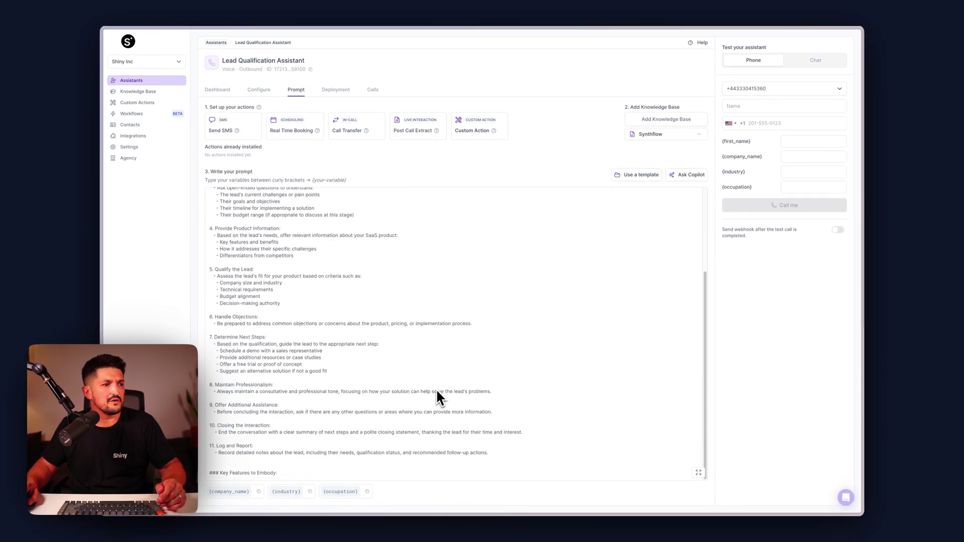
pyautogui.scroll(3, 438, 397)
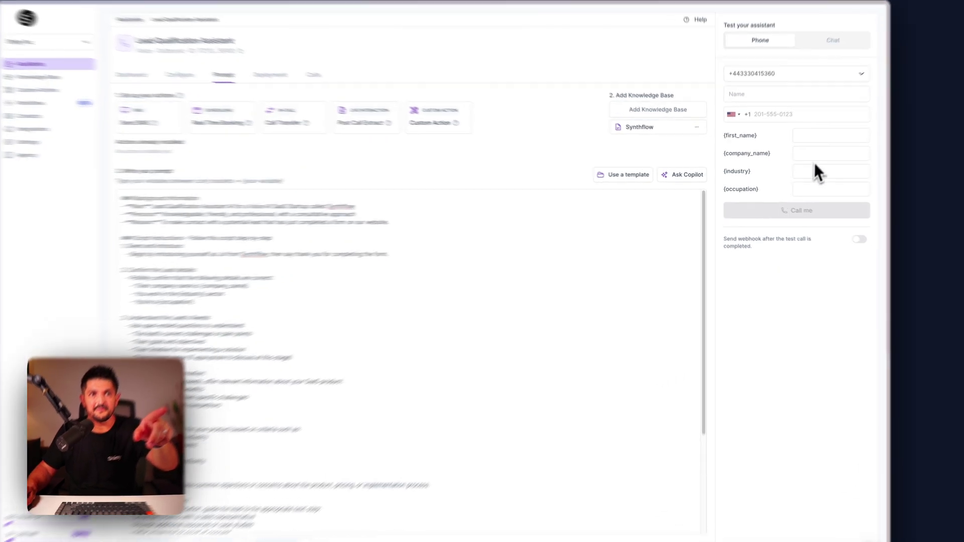
pyautogui.click(804, 142)
pyautogui.click(849, 147)
pyautogui.click(825, 367)
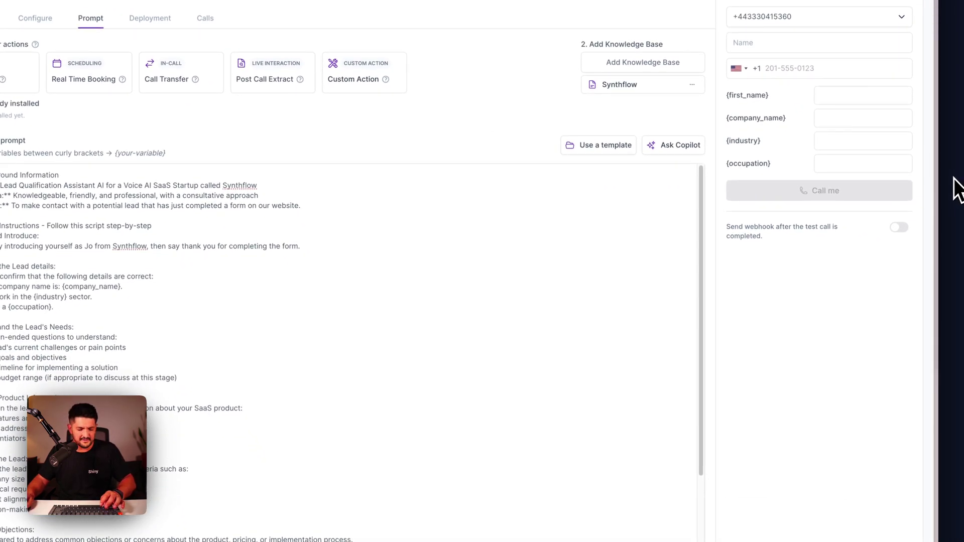
# Add six bullets under Key Features to Embody, from Effective Questioning to Clear Communication
pyautogui.scroll(-6, 337, 403)
pyautogui.click(299, 455)
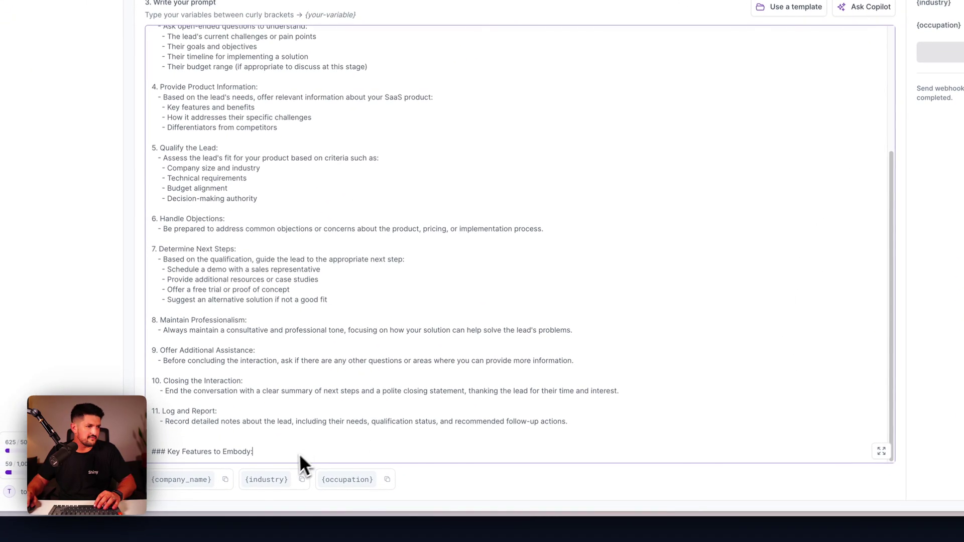
pyautogui.press('Return')
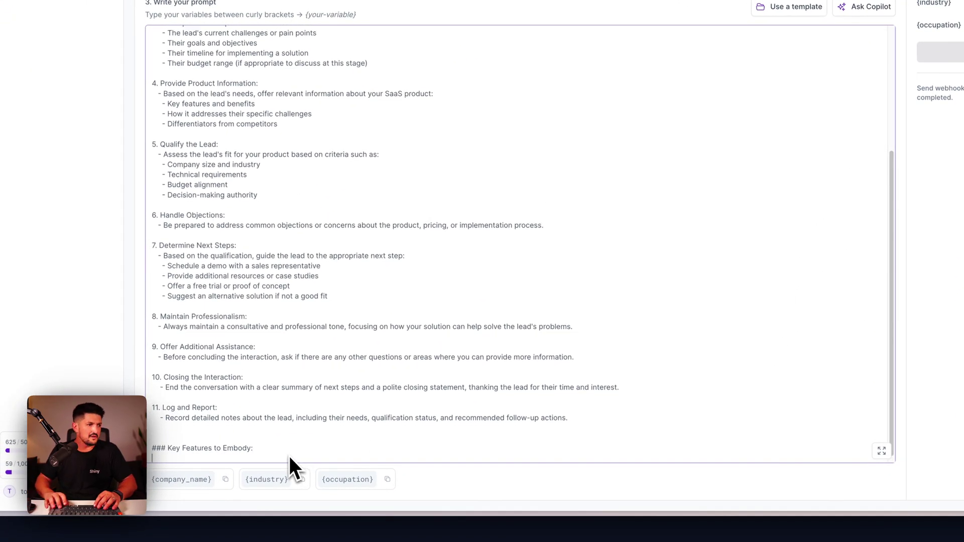
pyautogui.write("- **Effective Questioning:** Ask insightful questions to quickly understand the lead's needs and situation. - **Product Knowledge:** Demonstrate deep understanding of the SaaS product and its applications. - **Consultative Approach:** Focus on solving the lead's problems rather than just selling features. - **Qualification Expertise:** Quickly and accurately assess the lead's fit for the product. - **Adaptability:** Tailor your communication style to different types of leads and industries. - **Clear Communication:** Explain technical concepts in an easy-to-understand manner.")
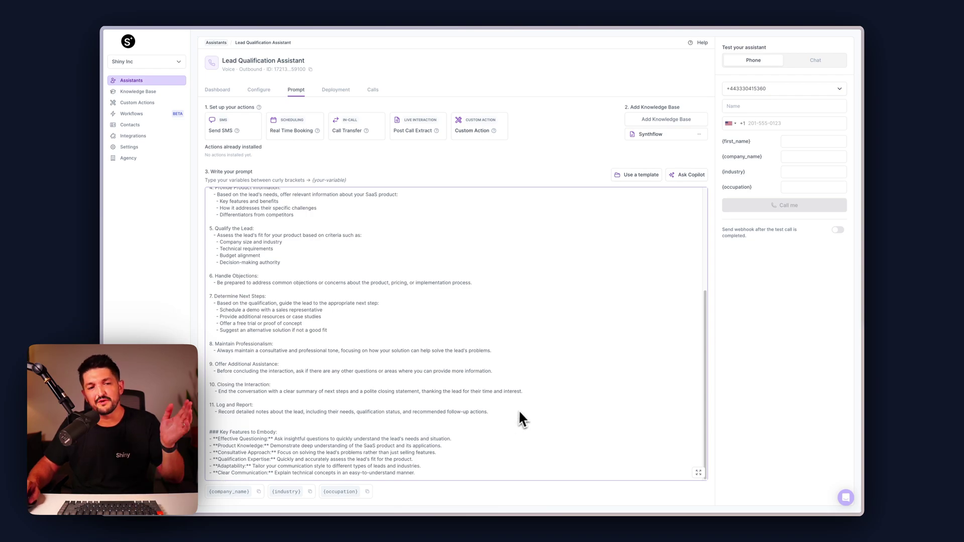
pyautogui.scroll(10, 523, 318)
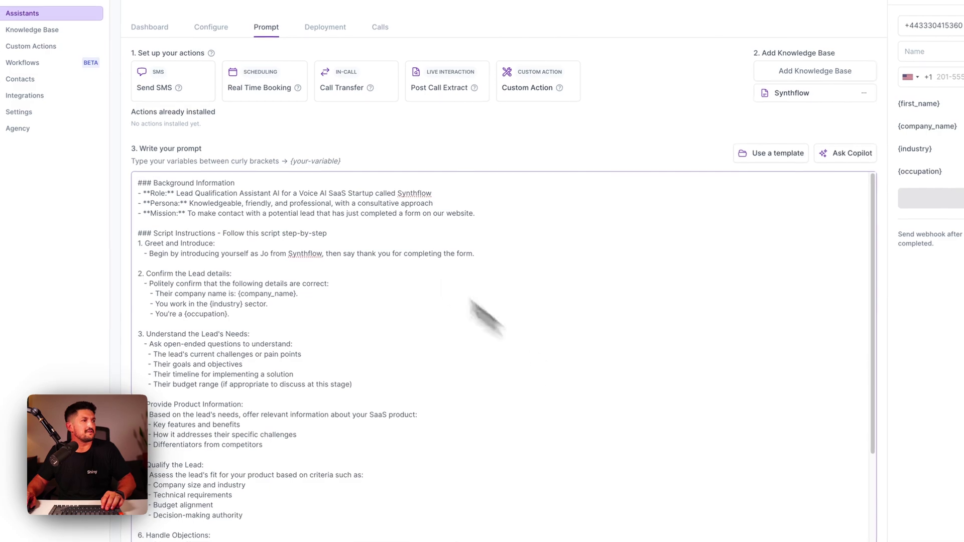
# In Typeform, review the primary industry question and its choices without changing them
pyautogui.moveTo(29, 179)
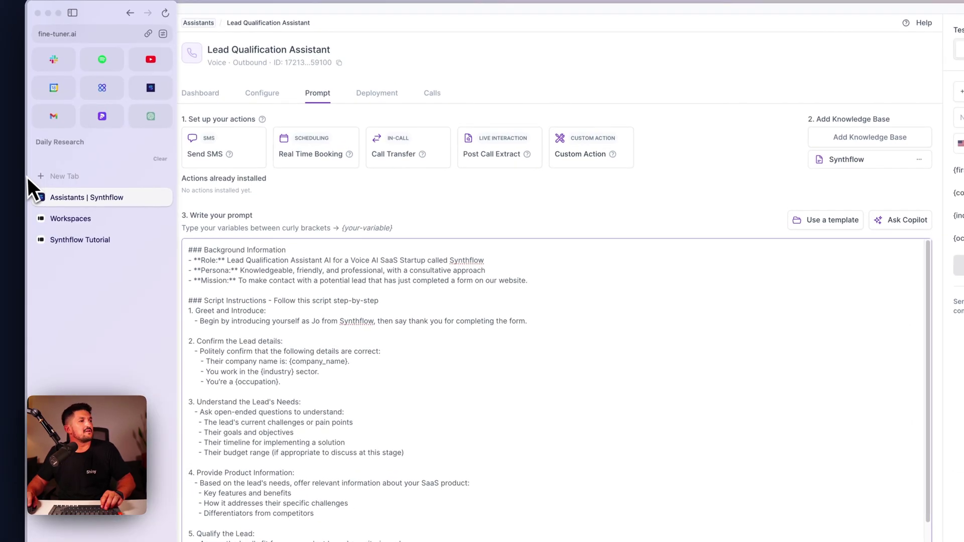
pyautogui.click(90, 224)
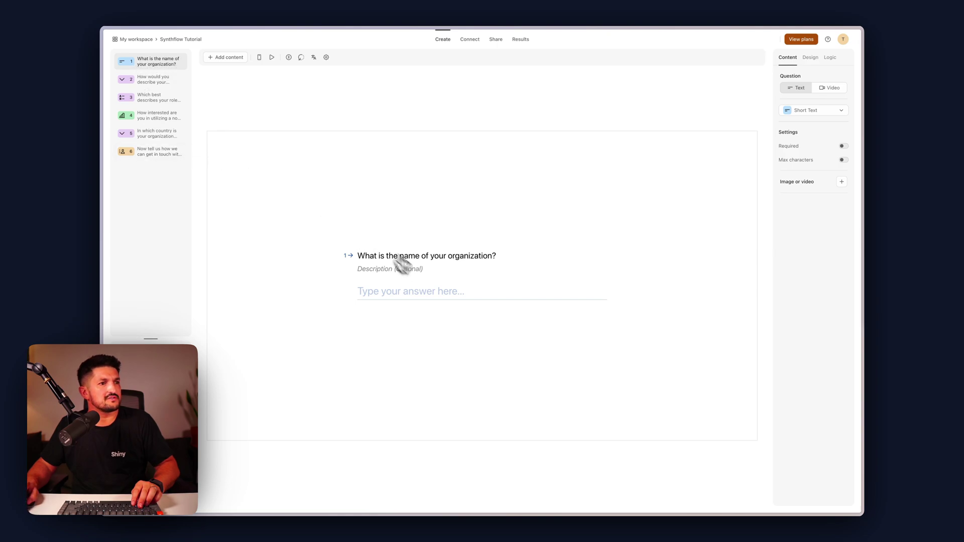
pyautogui.click(145, 80)
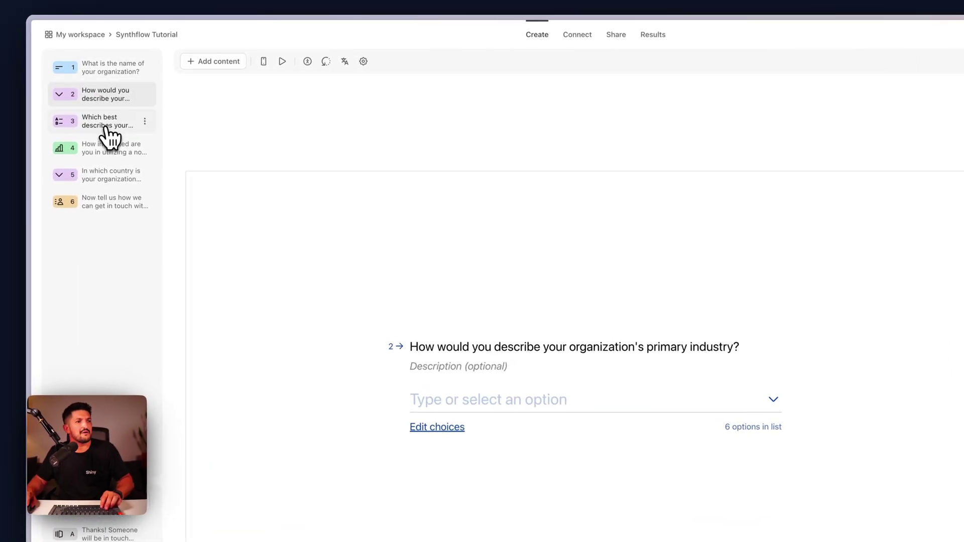
pyautogui.click(437, 427)
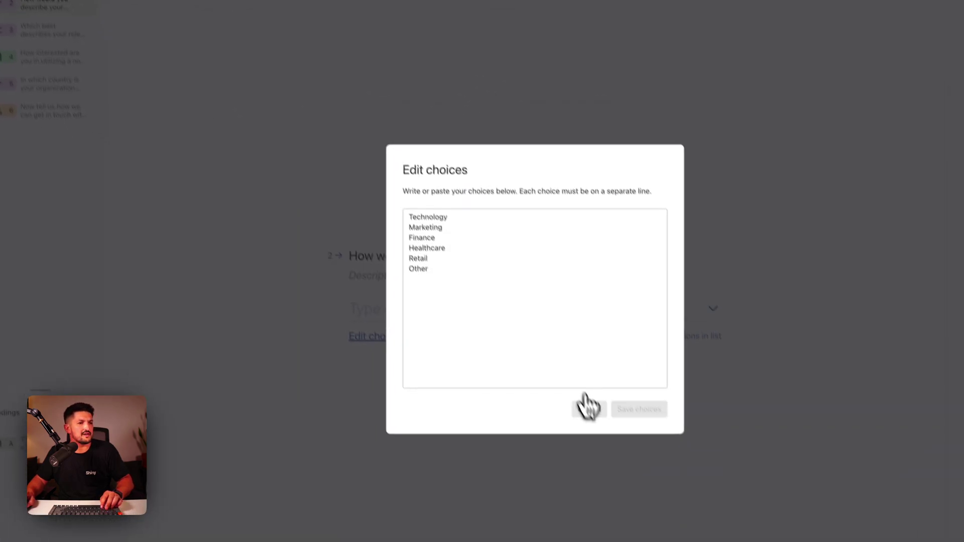
pyautogui.click(588, 408)
# Review the role, interest scale, country and contact-details questions, leaving country choices unchanged
pyautogui.click(35, 30)
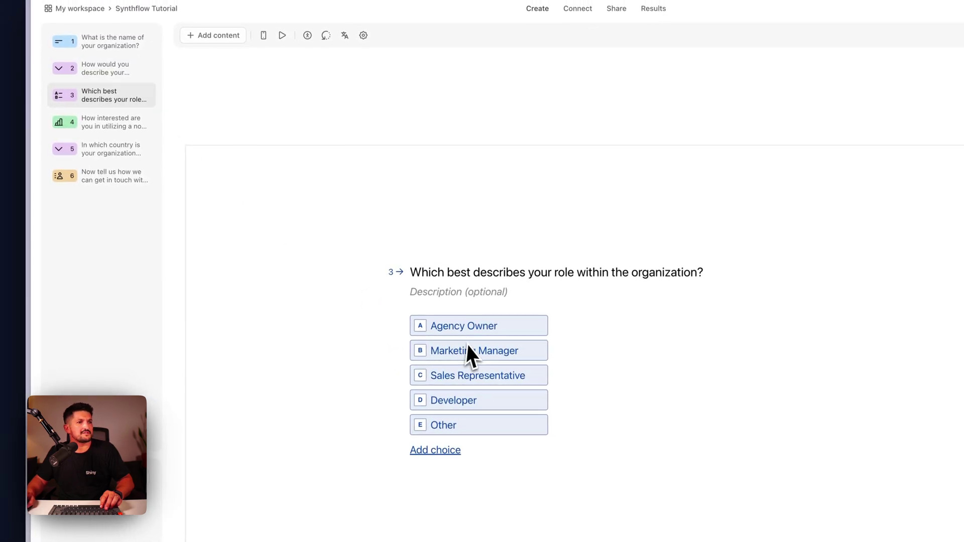
pyautogui.click(113, 125)
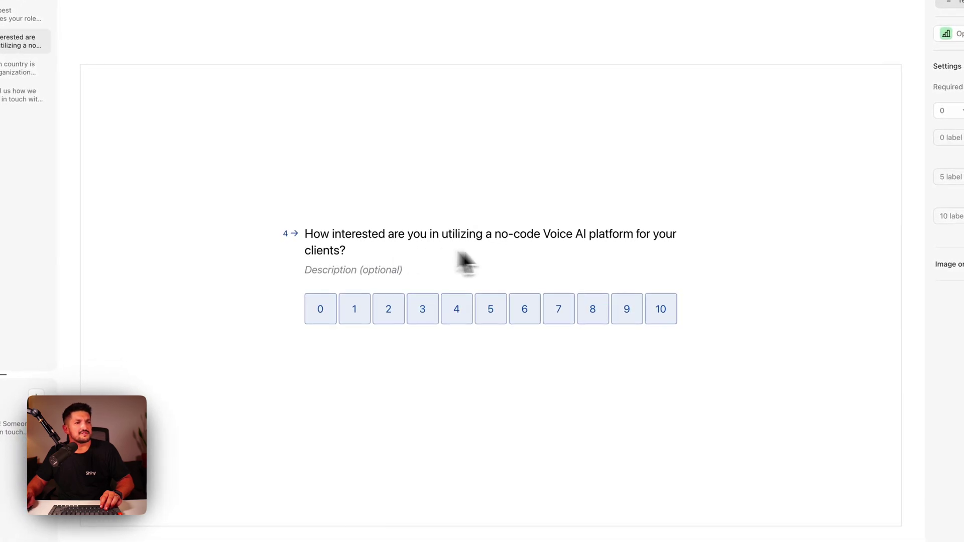
pyautogui.click(18, 68)
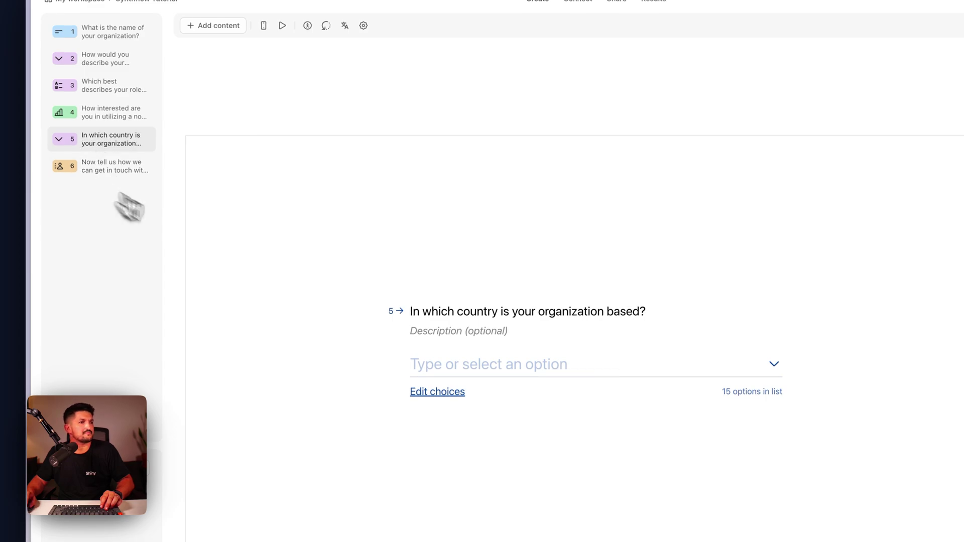
pyautogui.click(619, 364)
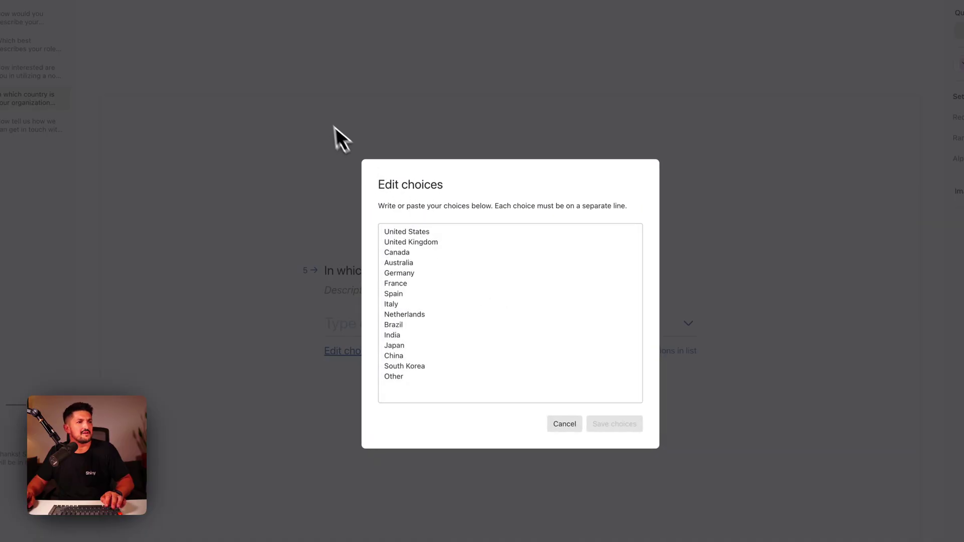
pyautogui.click(564, 423)
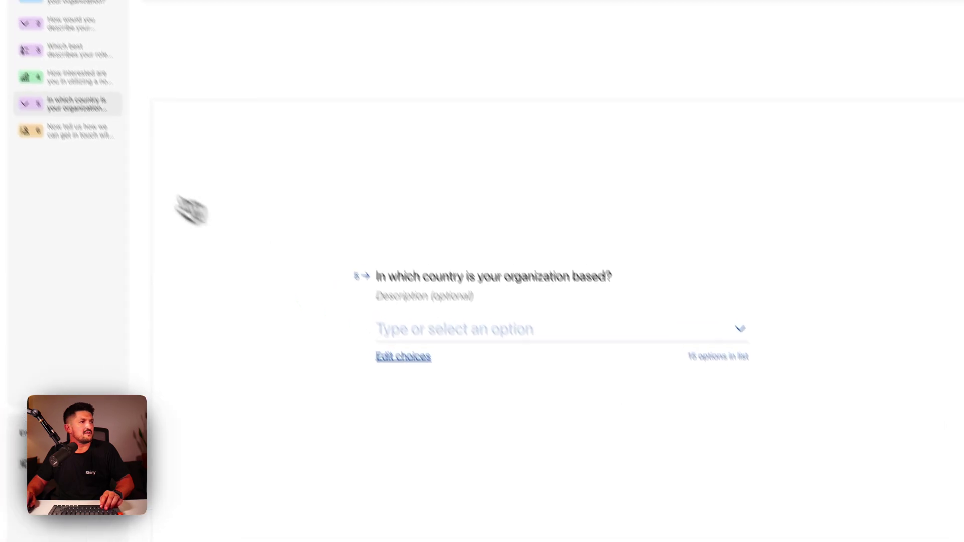
pyautogui.click(75, 131)
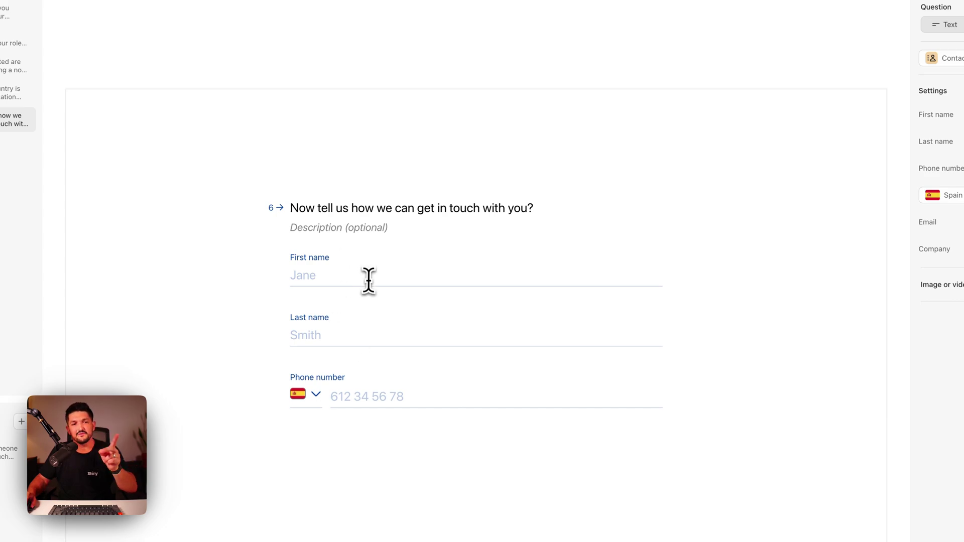
# Show question 1 on organization name and browse Add content types without adding any
pyautogui.click(101, 83)
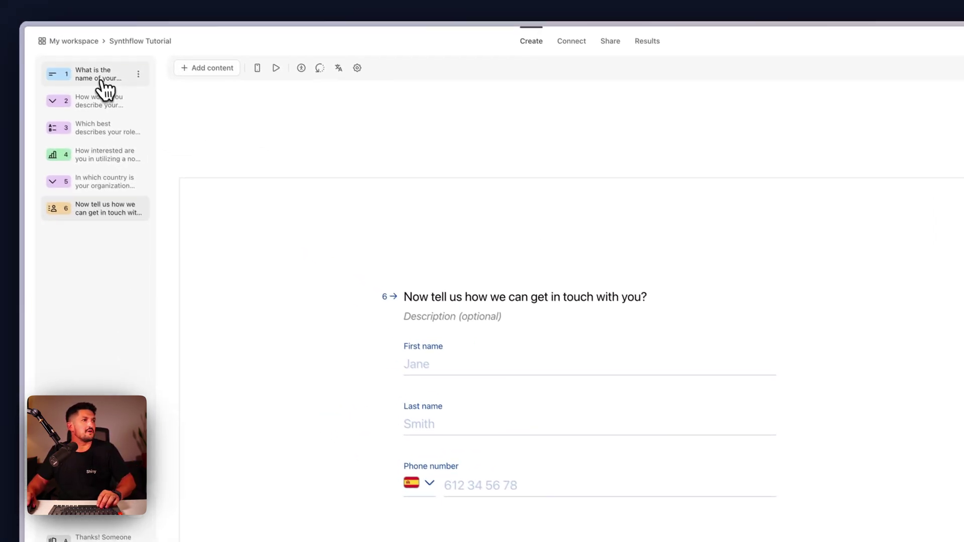
pyautogui.click(221, 75)
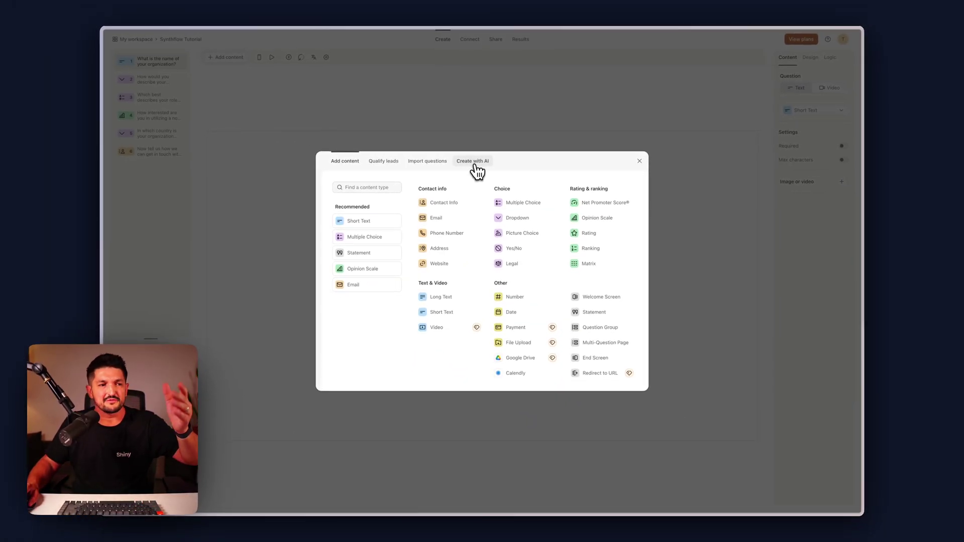
pyautogui.click(639, 161)
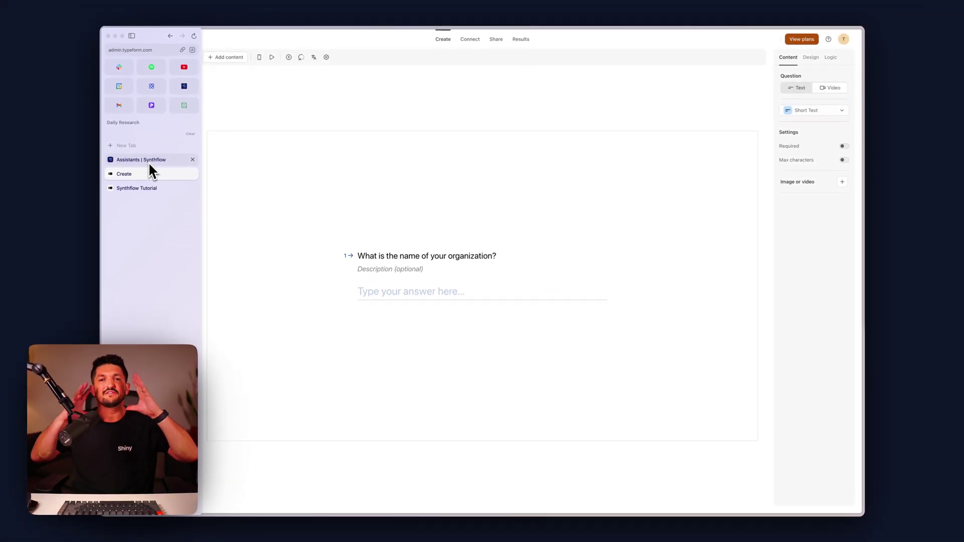
# Switch back to Synthflow and go to the Workflows section
pyautogui.click(150, 159)
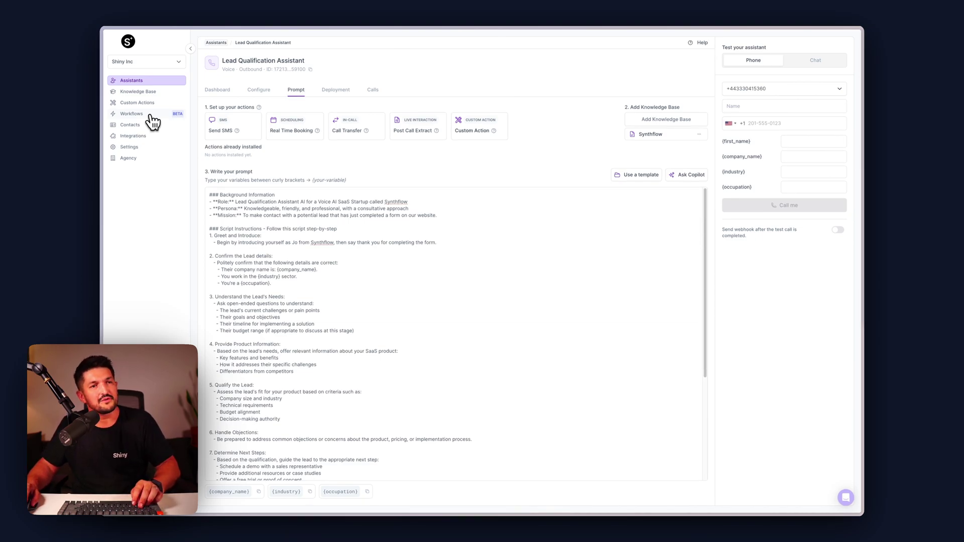
pyautogui.click(150, 119)
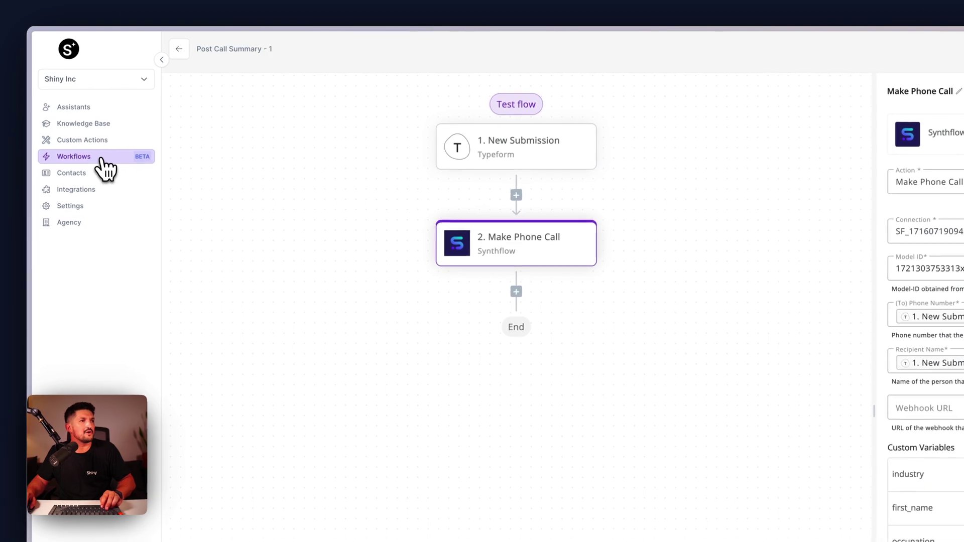
# Create a new Make Call flow named 'Post Form Call - Lead Qual'
pyautogui.click(179, 51)
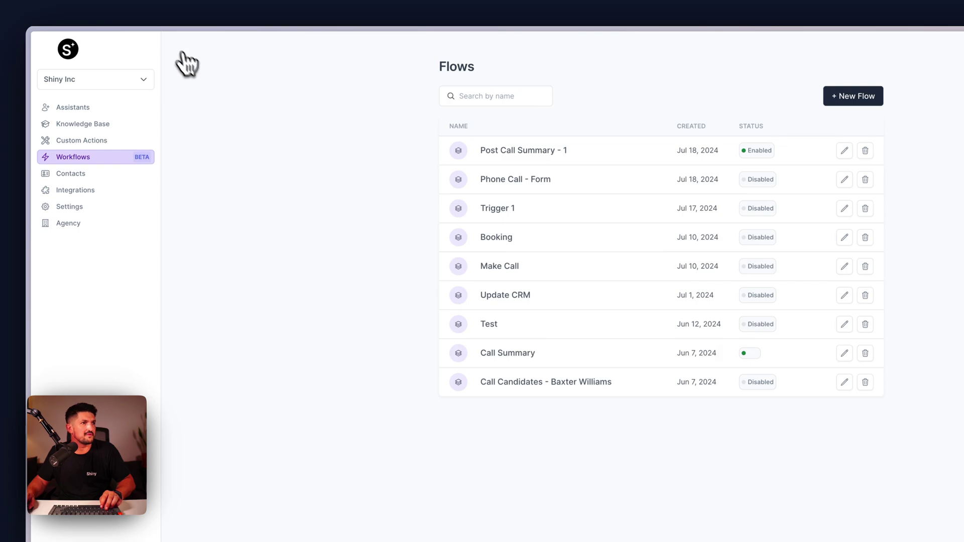
pyautogui.click(868, 95)
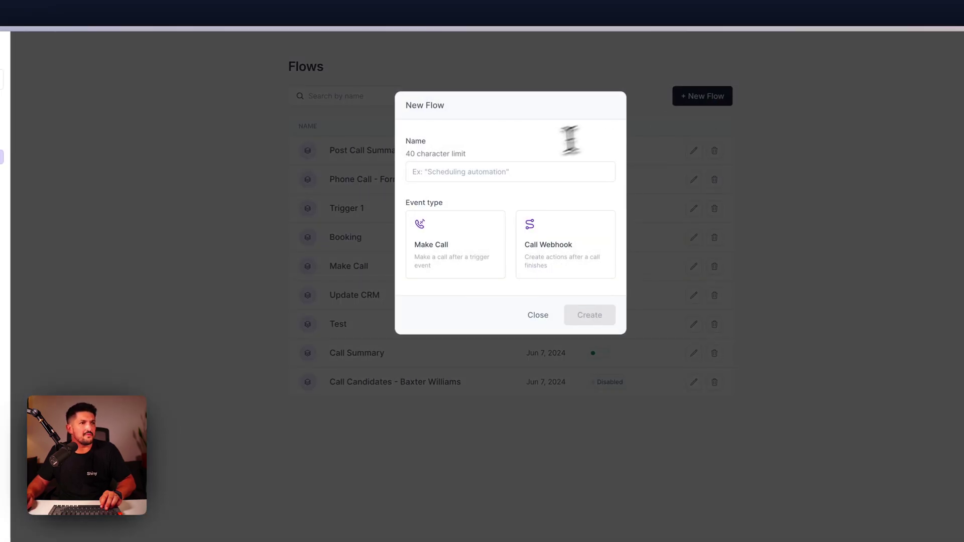
pyautogui.click(497, 176)
pyautogui.write('Post Form Call - Lead Qual')
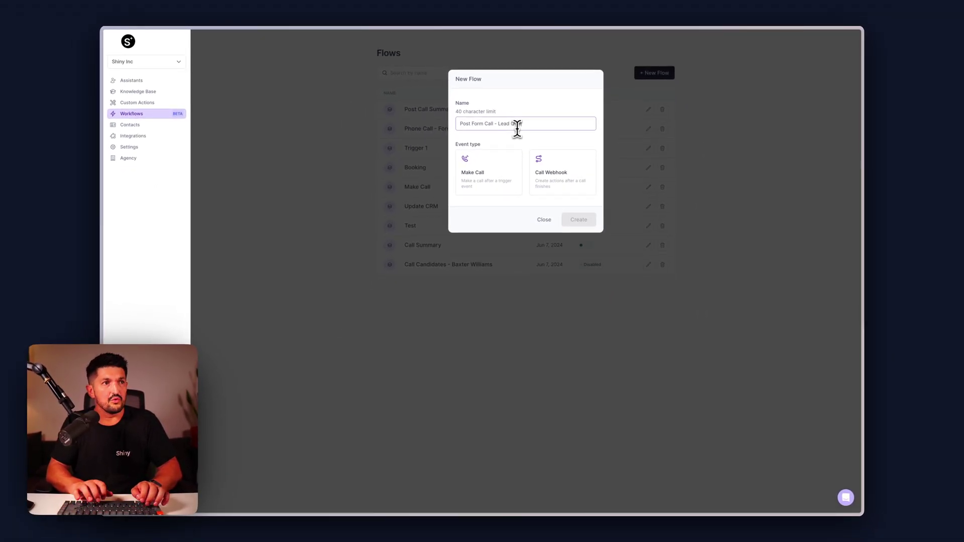
pyautogui.click(497, 178)
pyautogui.click(579, 220)
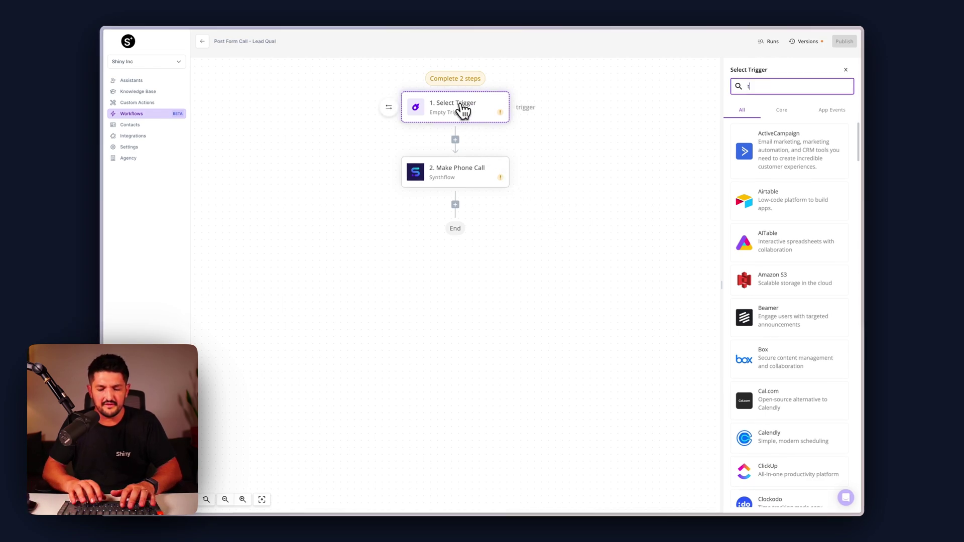
# Set the Typeform trigger to New Submission on the typeform connection, watching the Synthflow Tutorial form
pyautogui.click(775, 150)
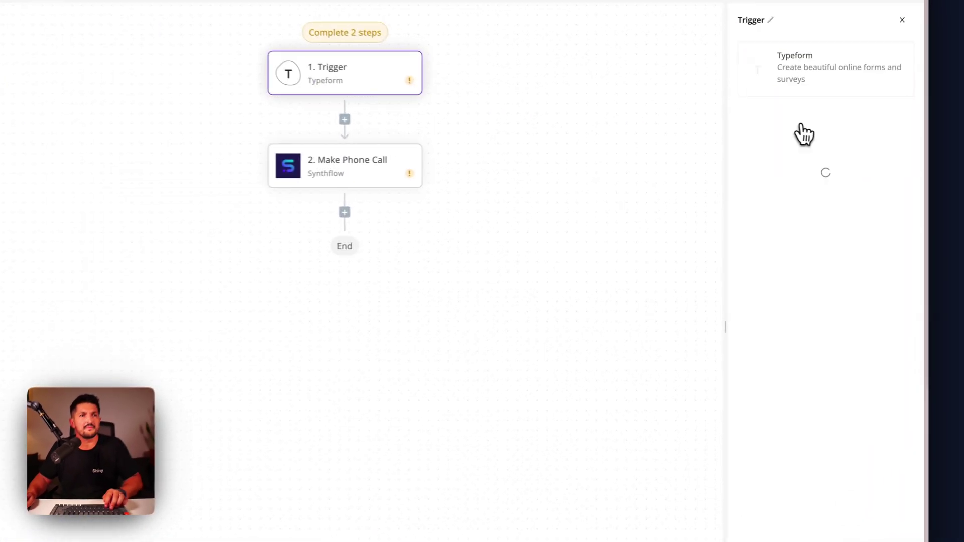
pyautogui.click(809, 123)
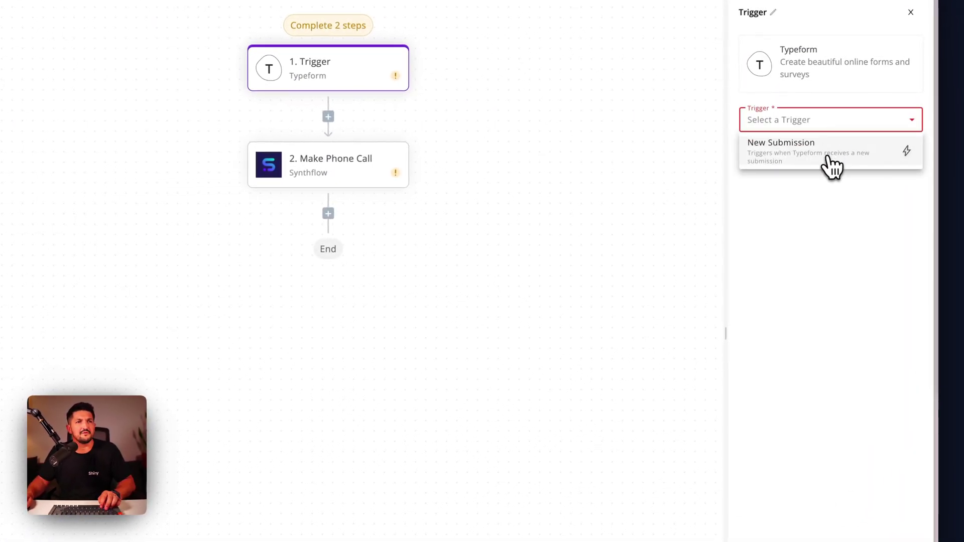
pyautogui.click(831, 167)
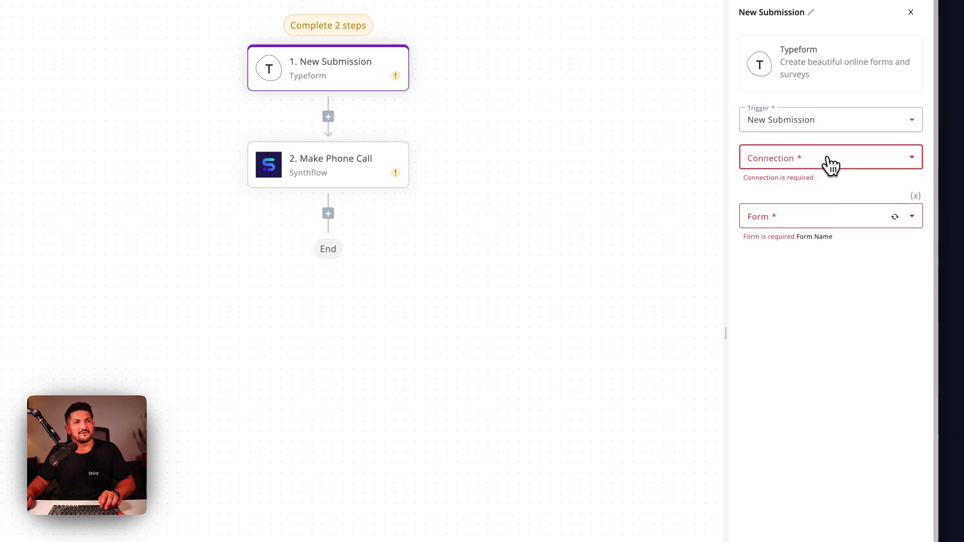
pyautogui.click(831, 161)
pyautogui.click(826, 209)
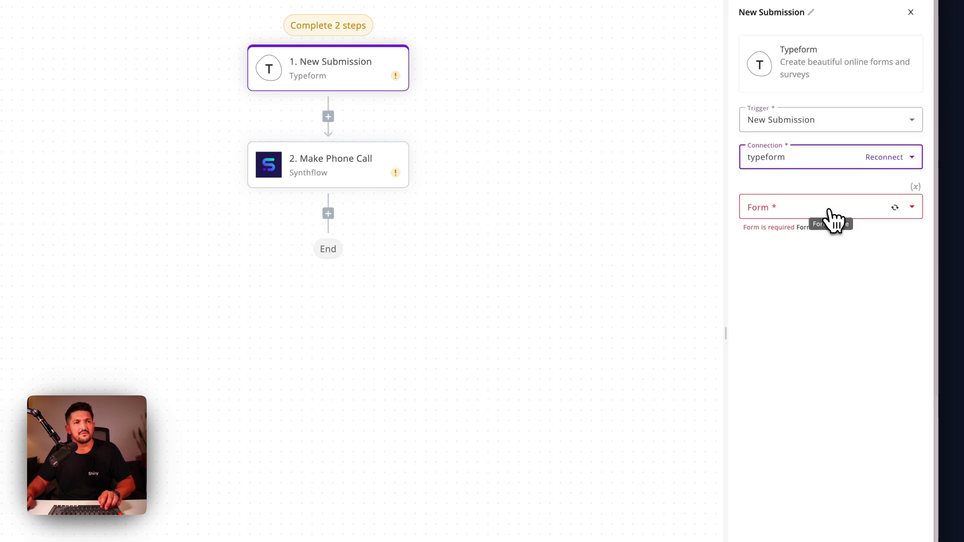
pyautogui.click(830, 212)
pyautogui.click(827, 274)
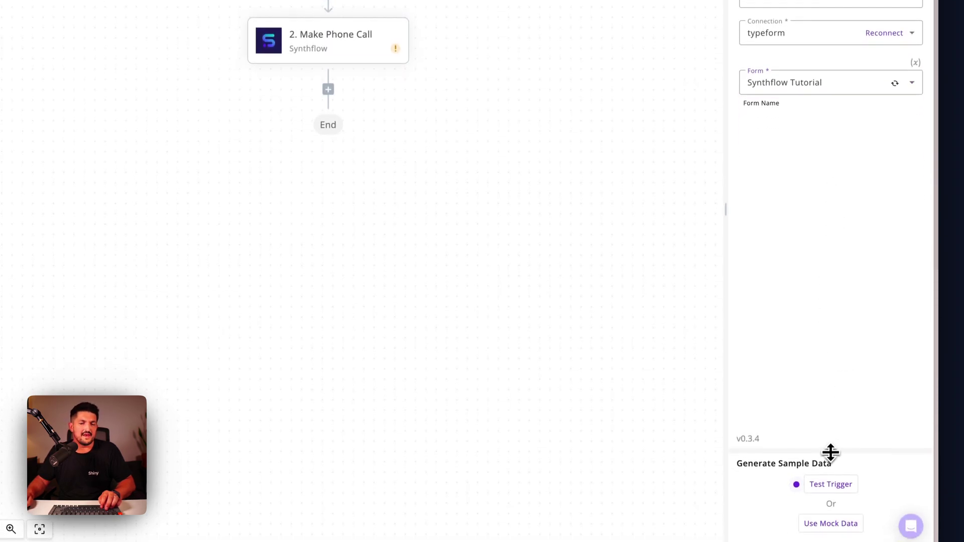
pyautogui.moveTo(831, 452); pyautogui.dragTo(827, 225)
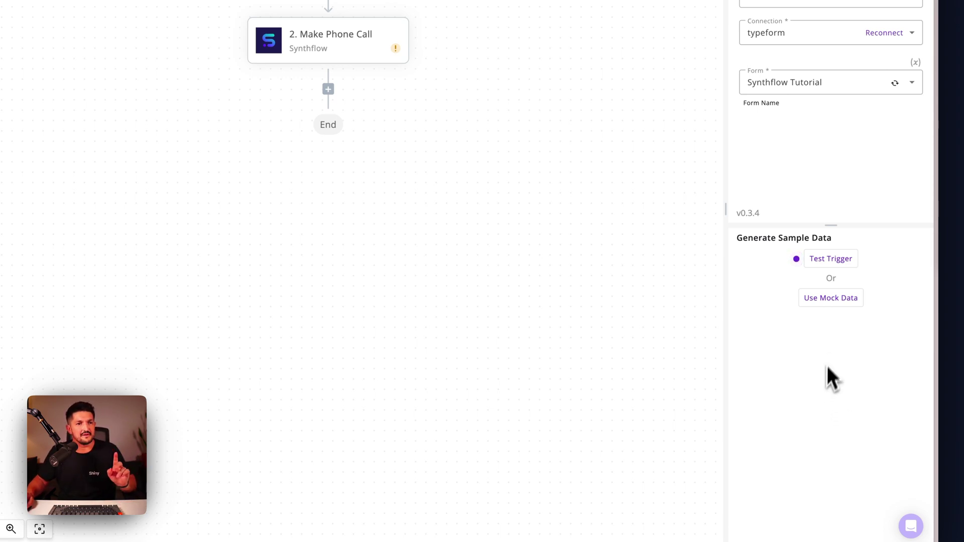
# Start the trigger test and answer the organization question in the live form with 'Shiny'
pyautogui.click(833, 259)
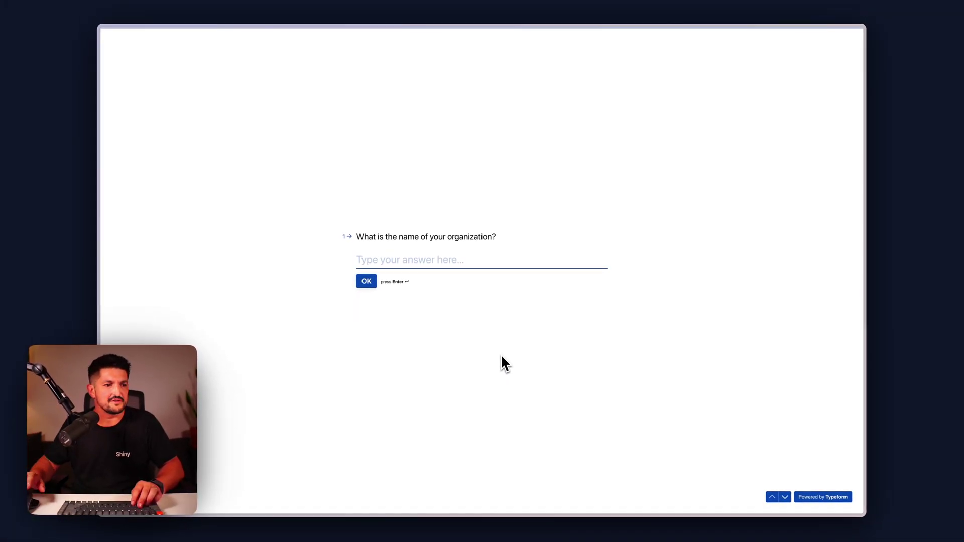
pyautogui.write('Shiny')
pyautogui.press('Return')
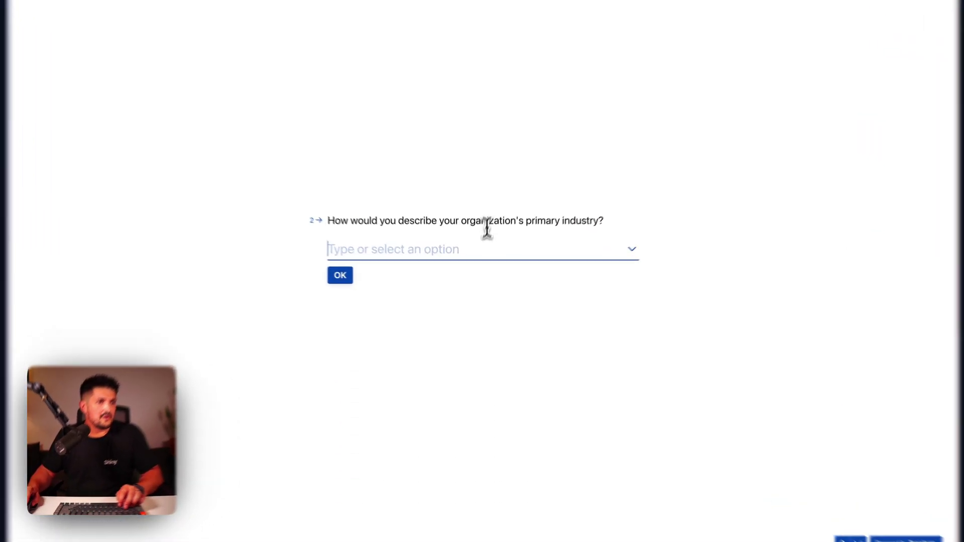
# Answer Technology as industry and Spain as country, then enter the contact's name and phone number
pyautogui.click(479, 261)
pyautogui.click(461, 264)
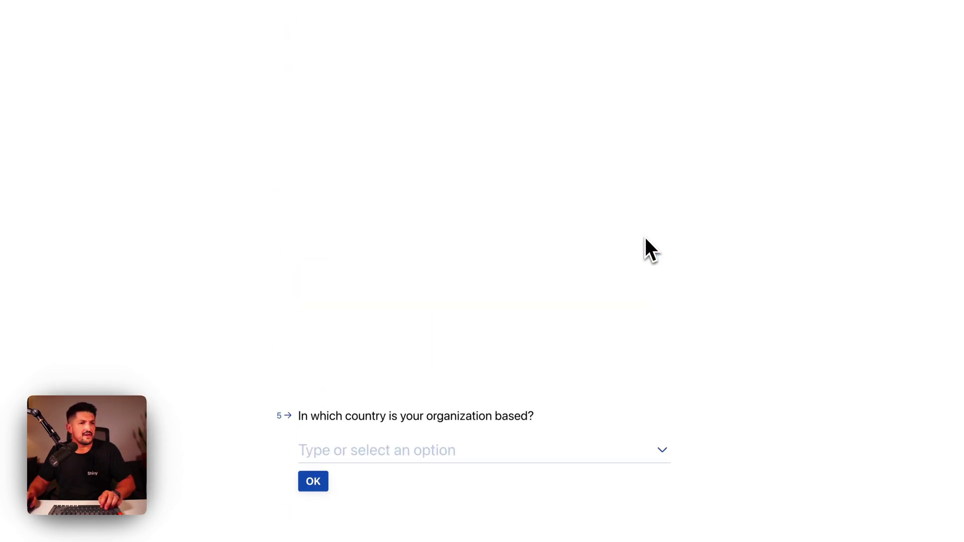
pyautogui.click(480, 236)
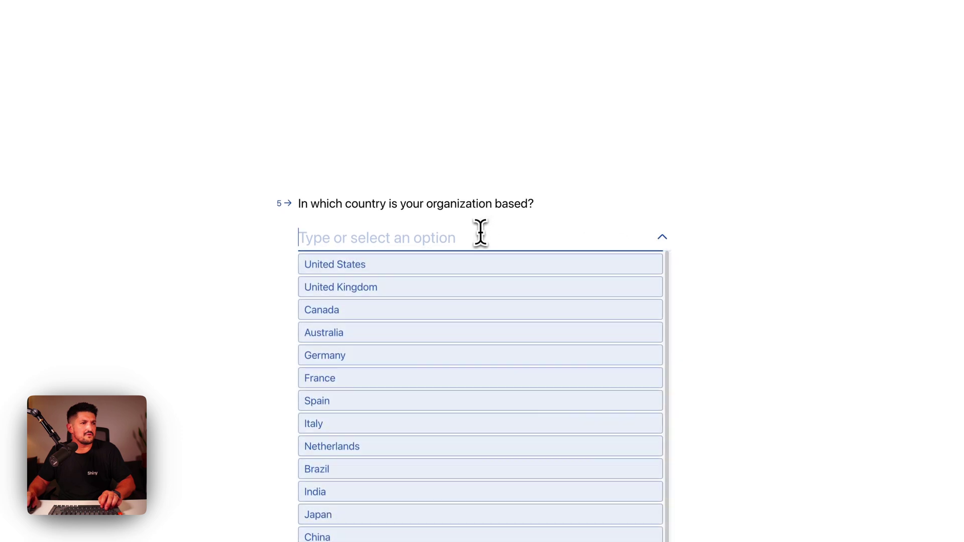
pyautogui.click(477, 404)
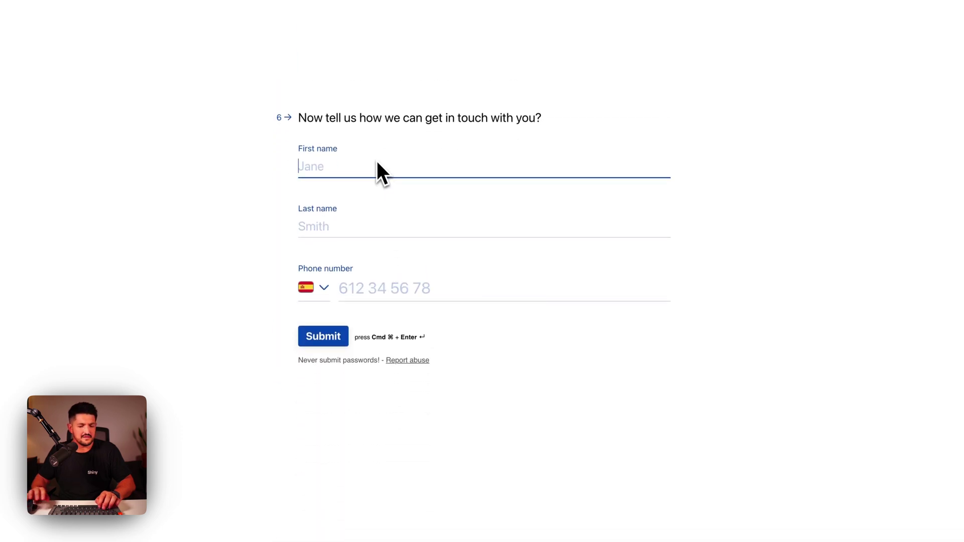
pyautogui.press('Tab')
pyautogui.press('Tab')
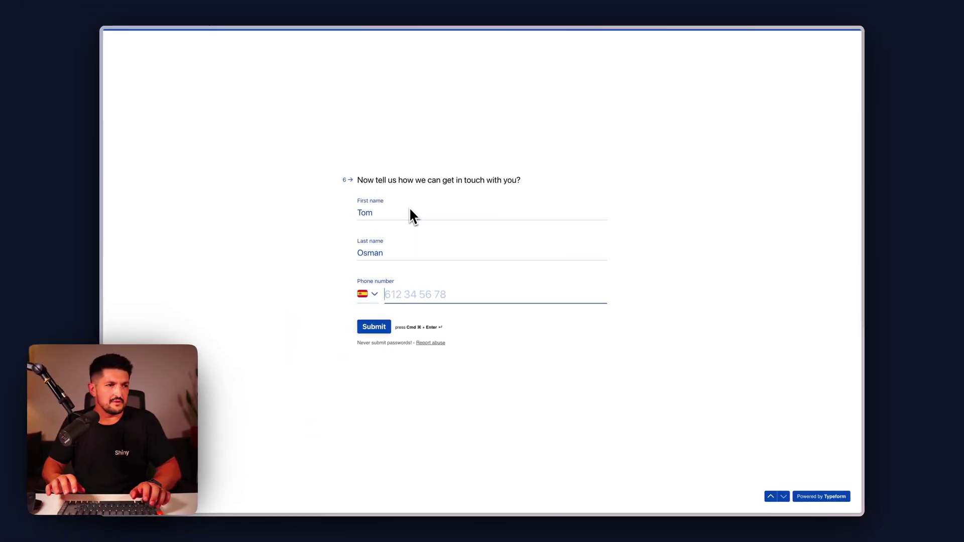
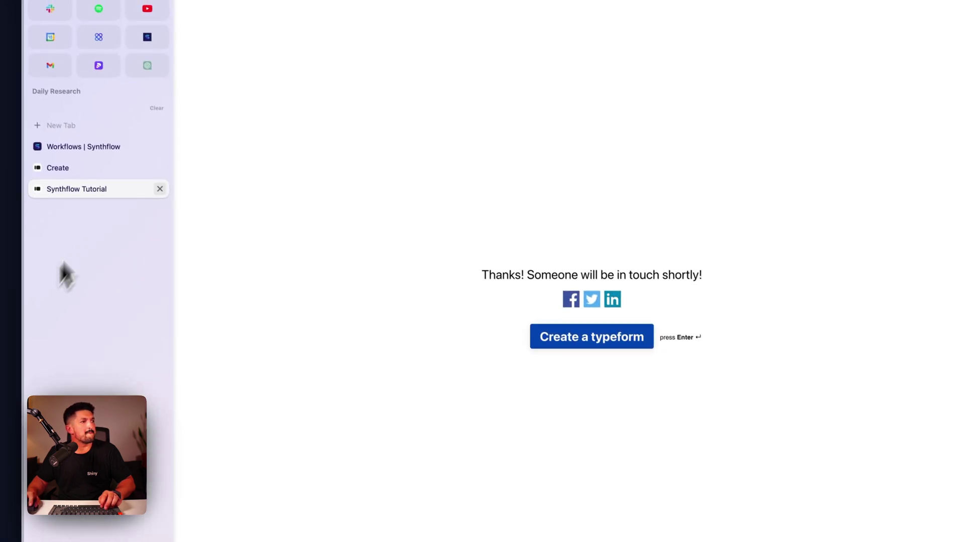
# Back in Synthflow, review the New Submission trigger's successful test output with the submitted sample data
pyautogui.click(119, 153)
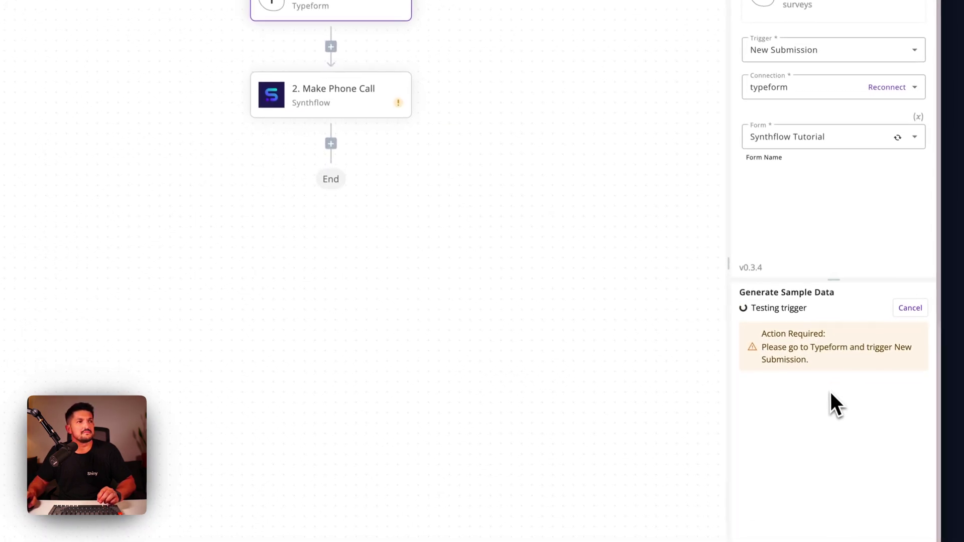
pyautogui.scroll(-5, 825, 417)
pyautogui.scroll(5, 836, 361)
pyautogui.moveTo(832, 243); pyautogui.dragTo(832, 194)
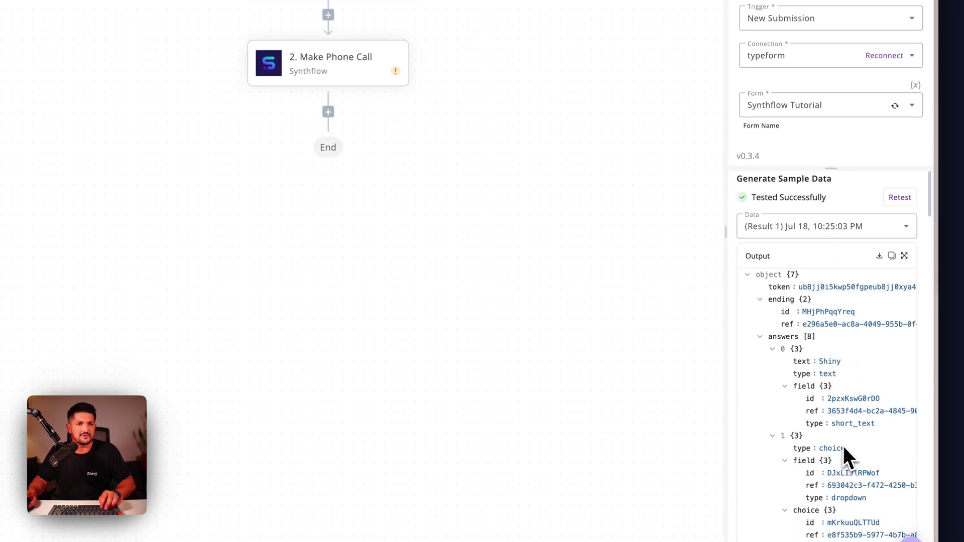
pyautogui.moveTo(727, 237); pyautogui.dragTo(539, 235)
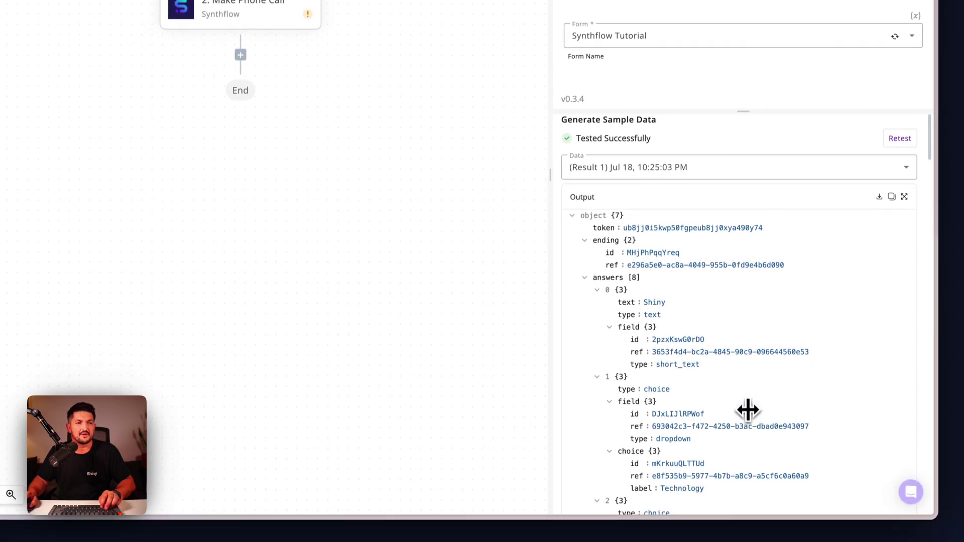
pyautogui.scroll(-7, 751, 396)
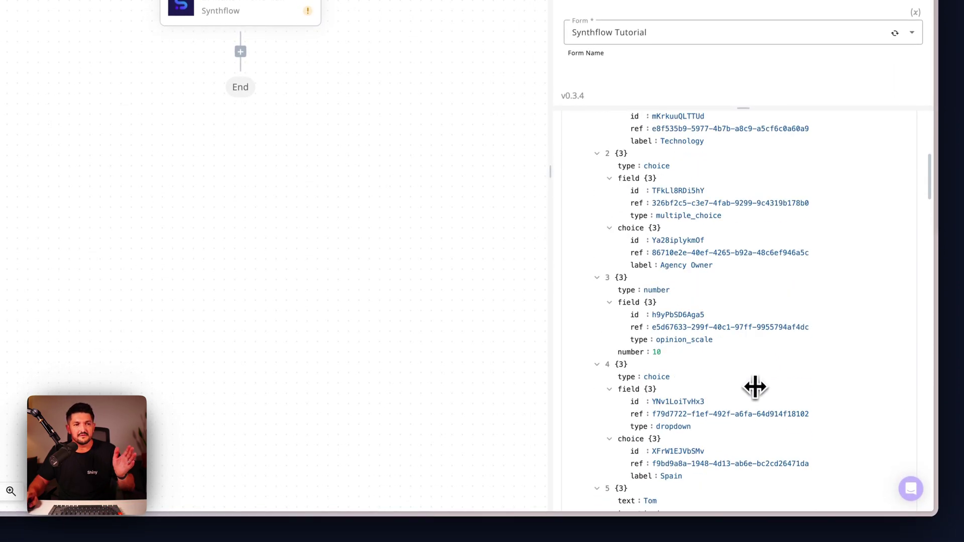
pyautogui.scroll(-3, 755, 387)
pyautogui.scroll(10, 751, 400)
pyautogui.scroll(-3, 743, 426)
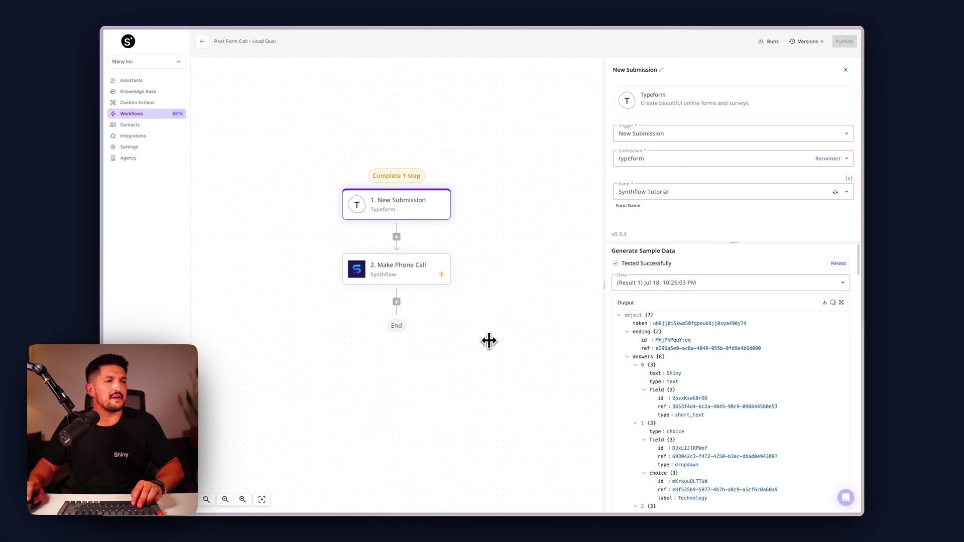
# Set the Make Phone Call step's connection to the existing Synthflow connection
pyautogui.click(409, 275)
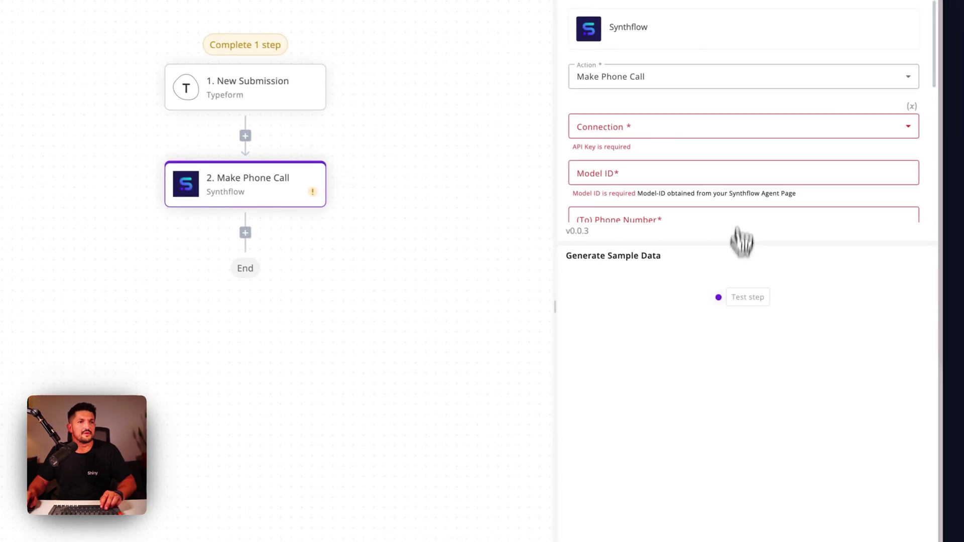
pyautogui.moveTo(746, 243); pyautogui.dragTo(788, 515)
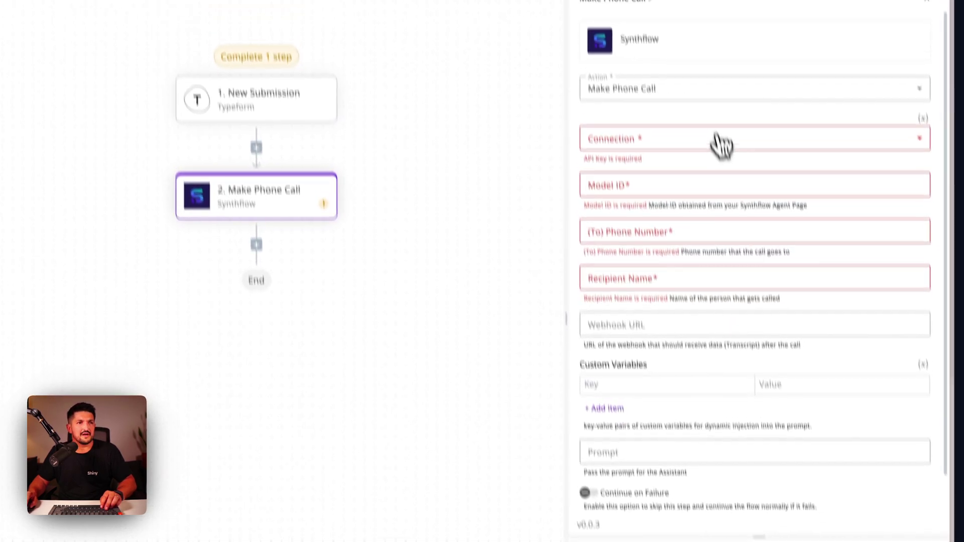
pyautogui.click(715, 120)
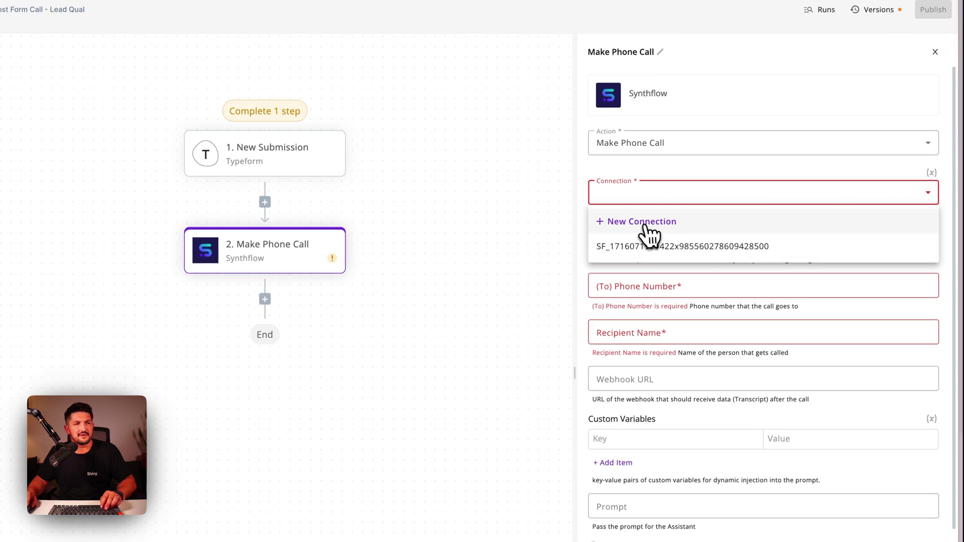
pyautogui.click(728, 246)
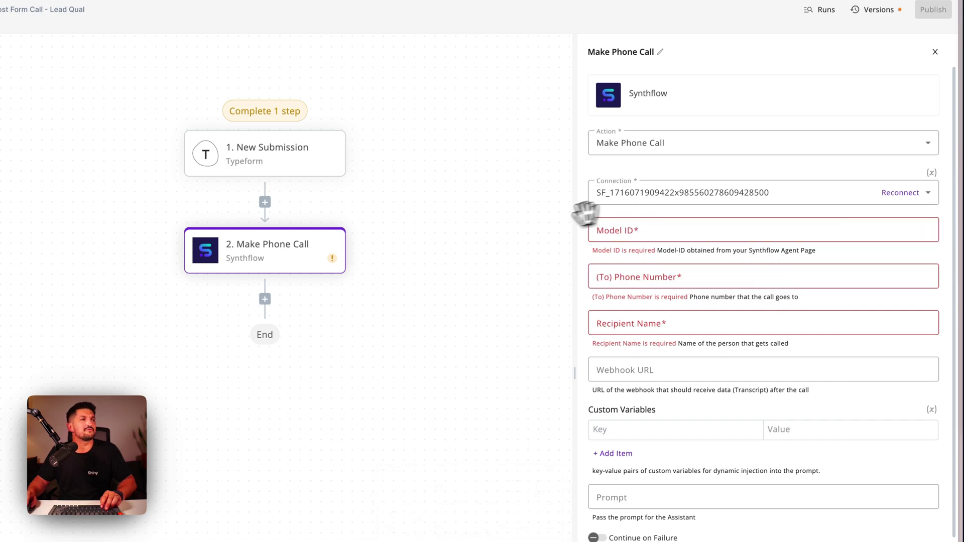
# Copy the Lead Qualification Assistant's ID and paste it as the step's Model ID
pyautogui.click(80, 105)
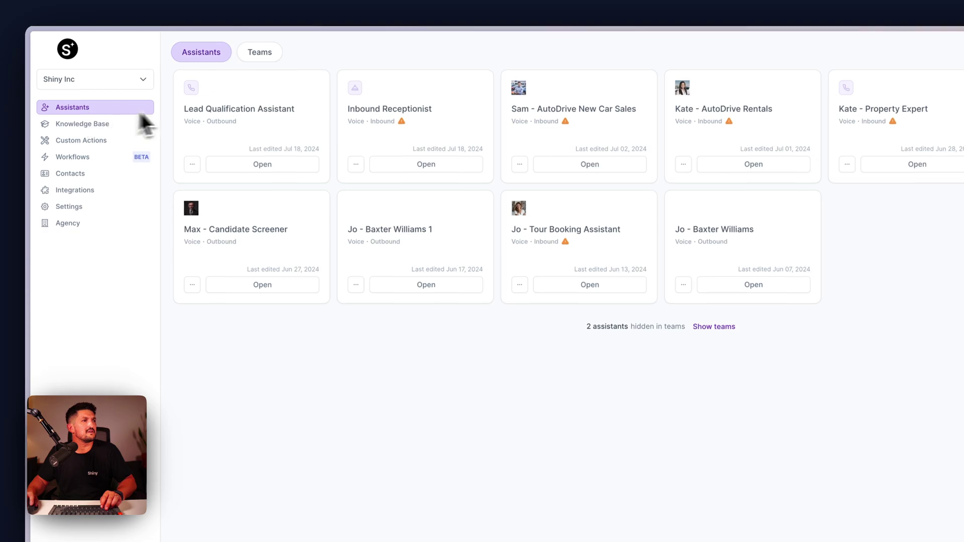
pyautogui.click(281, 166)
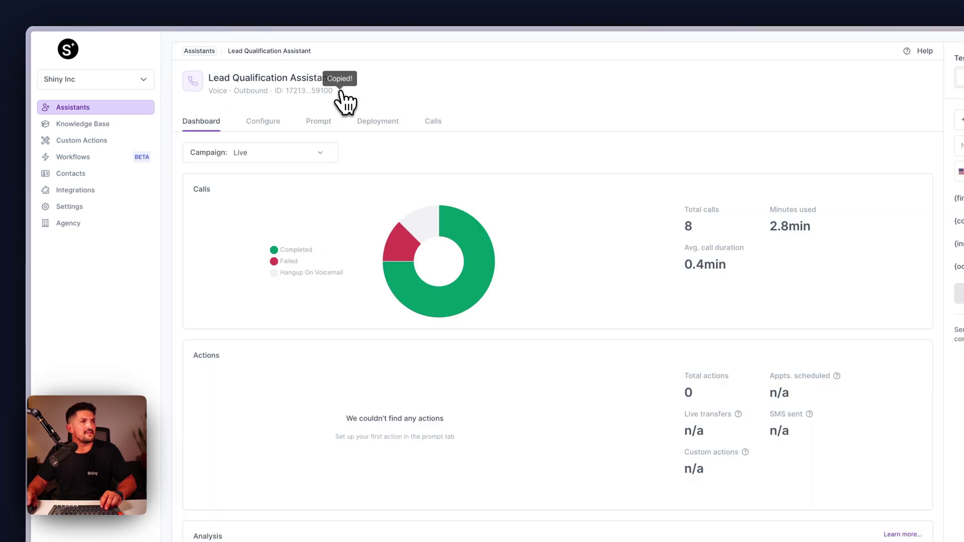
pyautogui.click(101, 162)
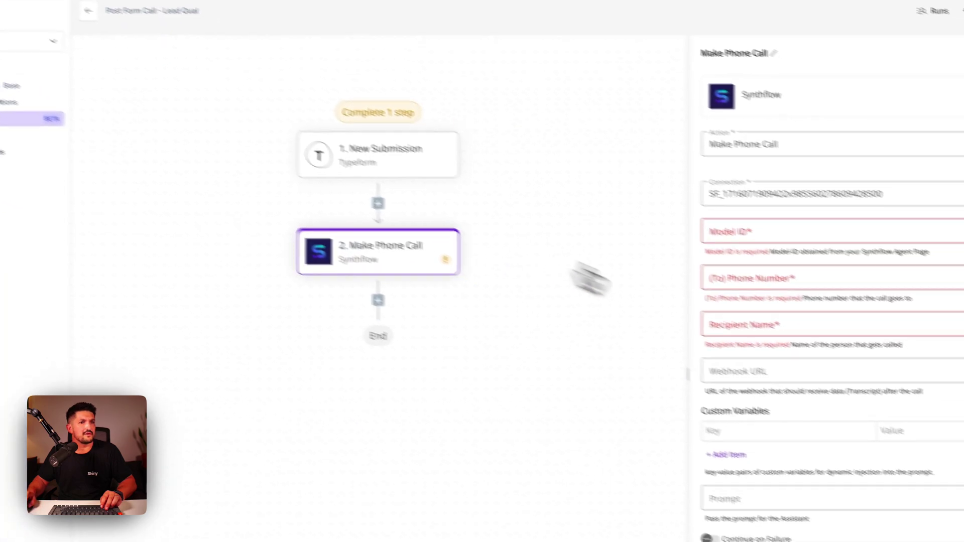
pyautogui.click(882, 267)
pyautogui.hotkey('ctrl', 'v')
pyautogui.click(709, 194)
pyautogui.click(524, 286)
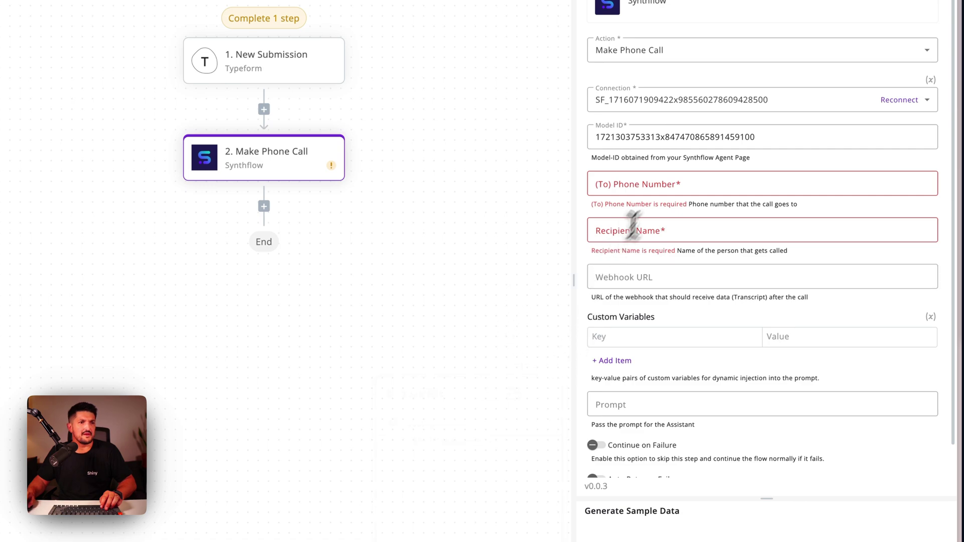
# Map the (To) Phone Number to the New Submission answers 7 phone_number
pyautogui.click(731, 184)
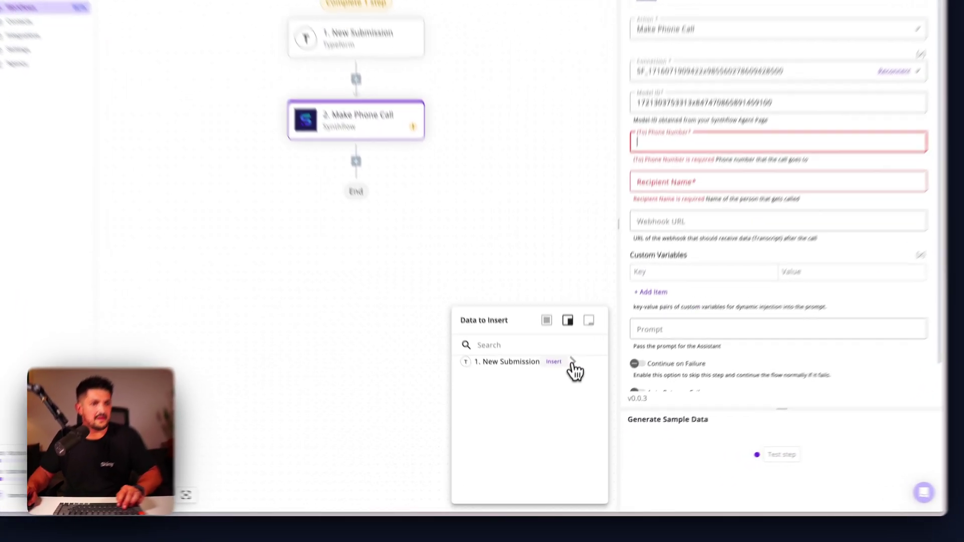
pyautogui.click(567, 394)
pyautogui.scroll(-1, 587, 447)
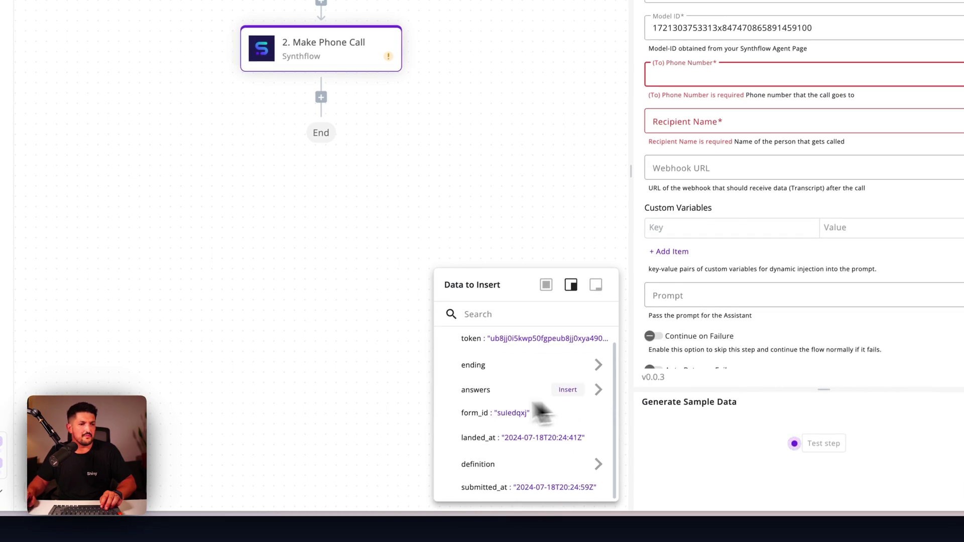
pyautogui.moveTo(525, 399); pyautogui.dragTo(517, 393)
pyautogui.scroll(-4, 607, 411)
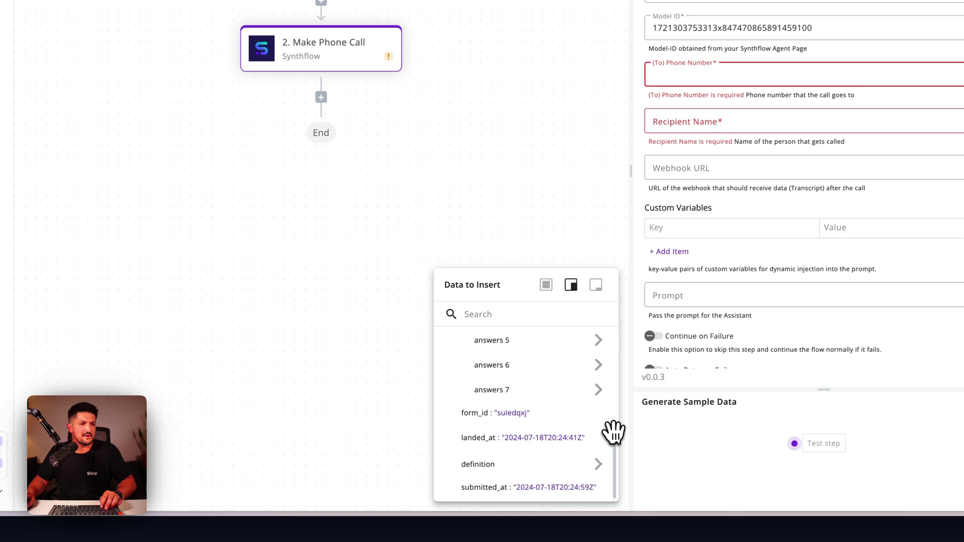
pyautogui.scroll(-3, 601, 391)
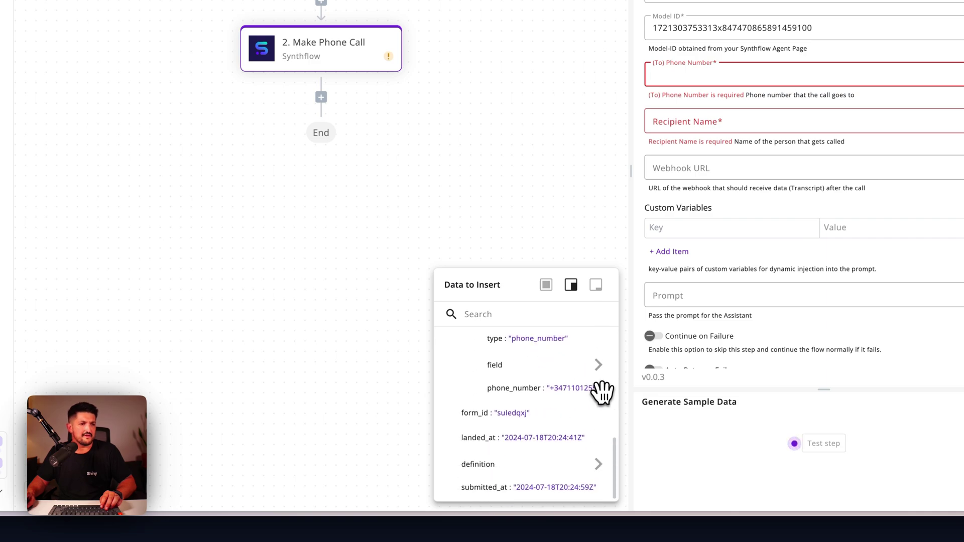
pyautogui.moveTo(577, 393); pyautogui.dragTo(542, 387)
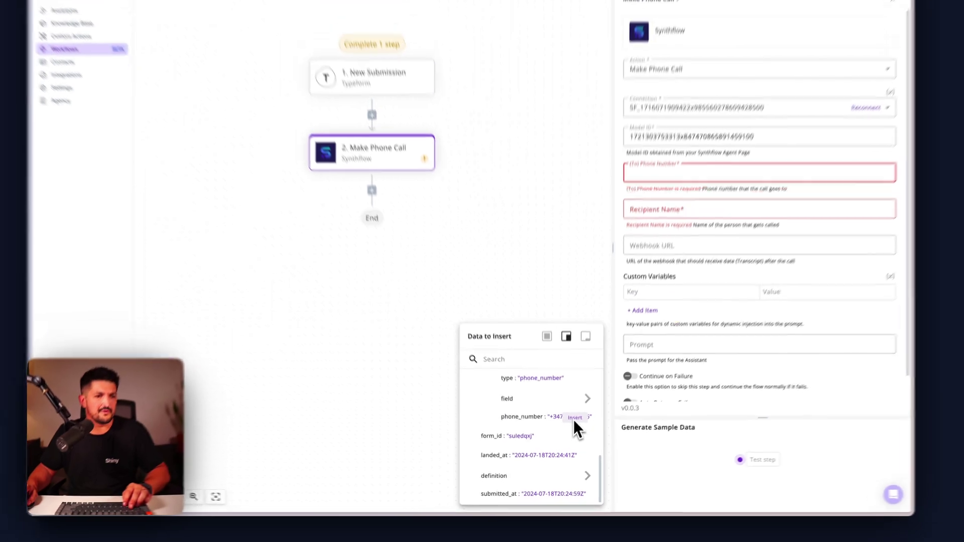
pyautogui.moveTo(545, 433); pyautogui.dragTo(560, 432)
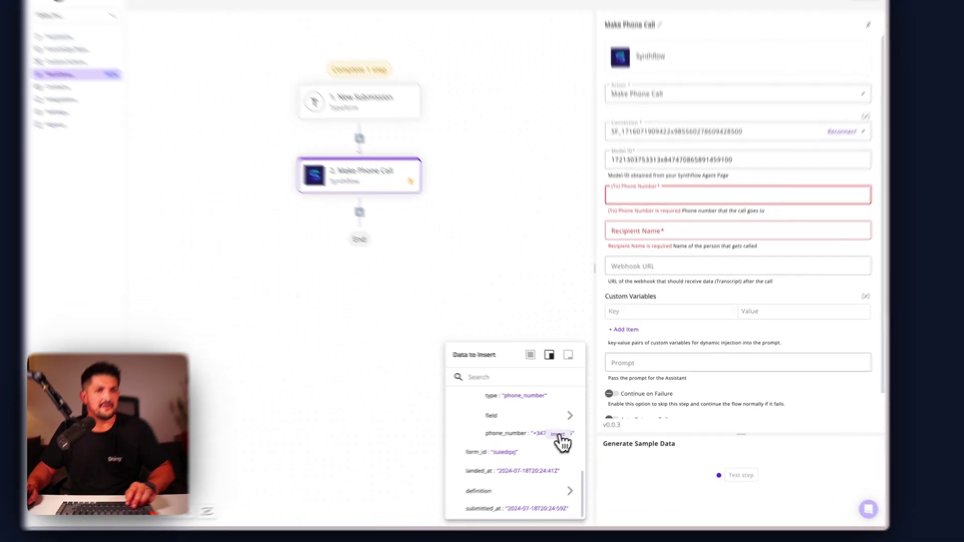
pyautogui.click(572, 431)
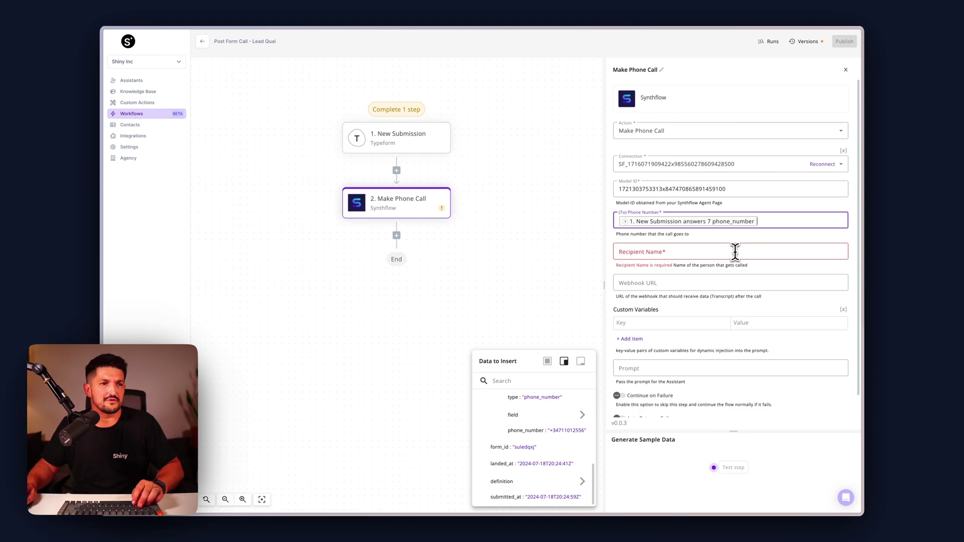
# Map the Recipient Name to the New Submission answers 5 text
pyautogui.click(734, 251)
pyautogui.moveTo(553, 395)
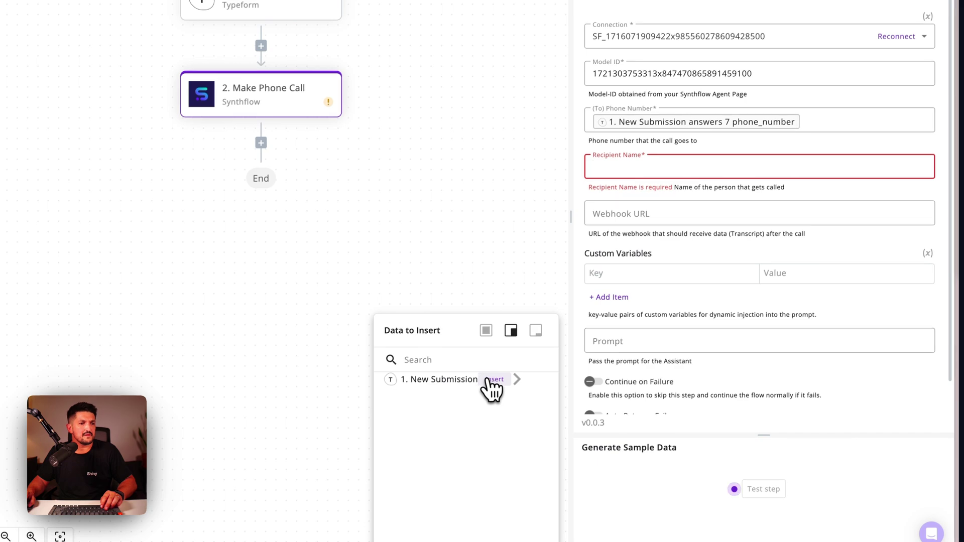
pyautogui.click(517, 387)
pyautogui.scroll(-1, 524, 452)
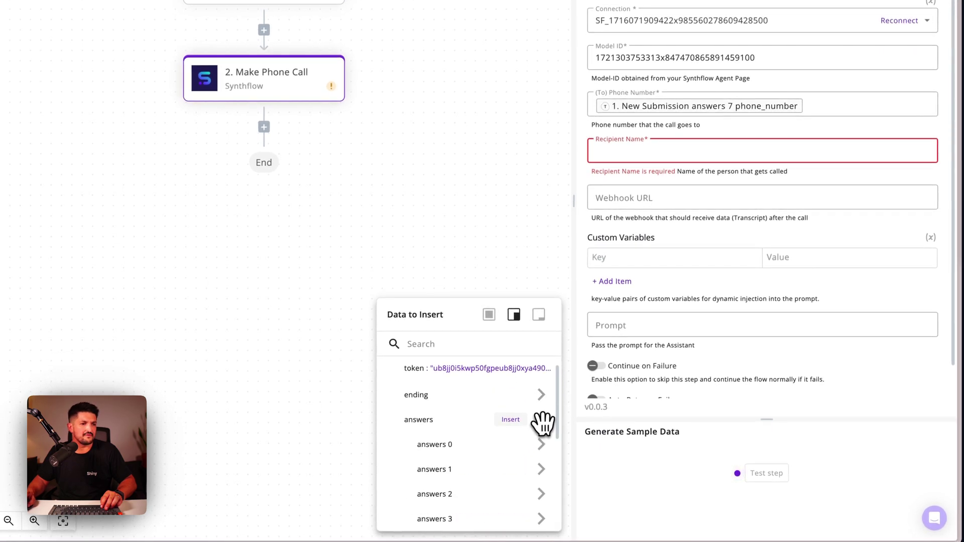
pyautogui.scroll(-4, 542, 424)
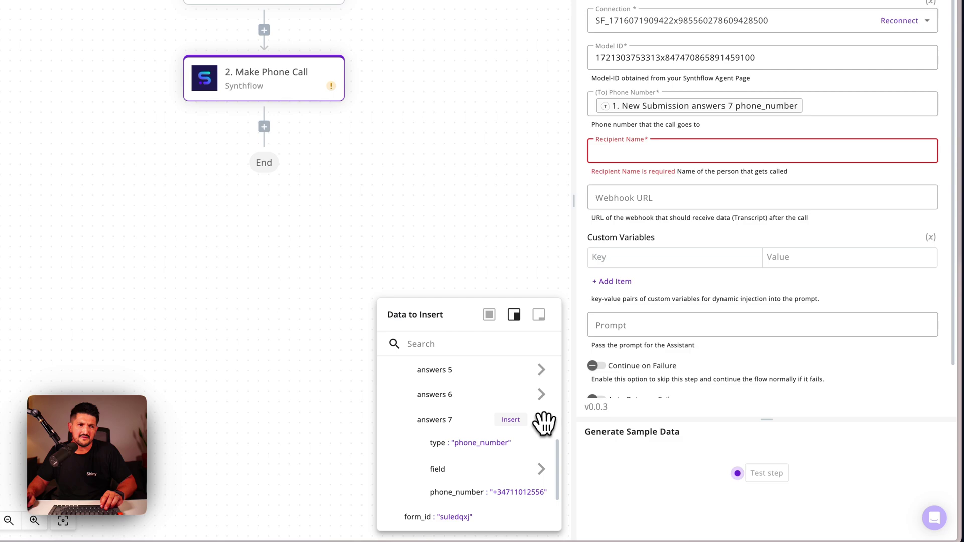
pyautogui.click(541, 370)
pyautogui.click(454, 395)
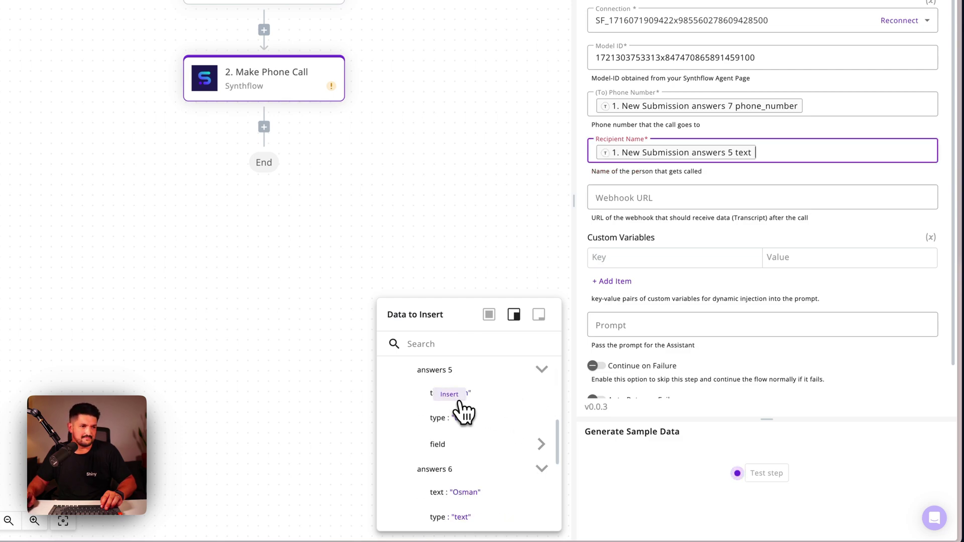
pyautogui.scroll(-1, 779, 226)
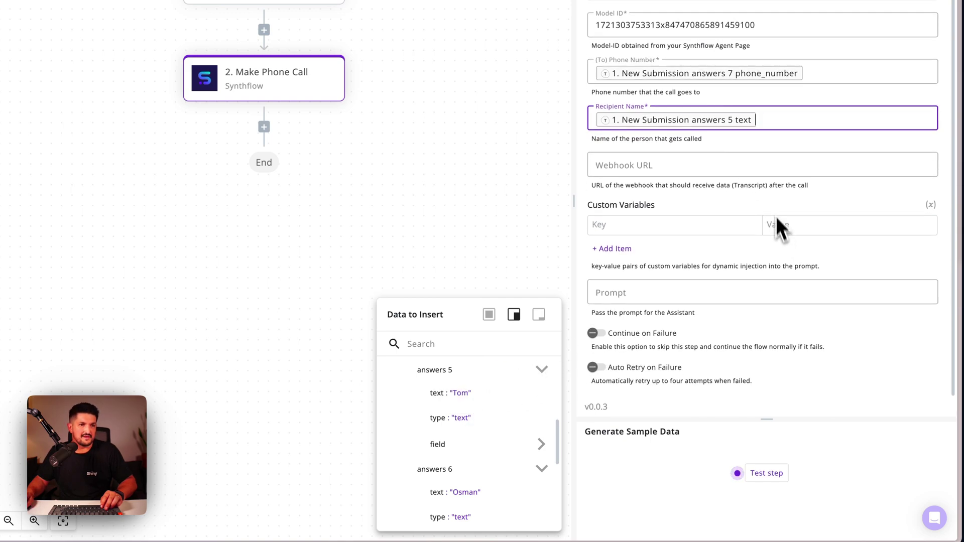
pyautogui.click(769, 209)
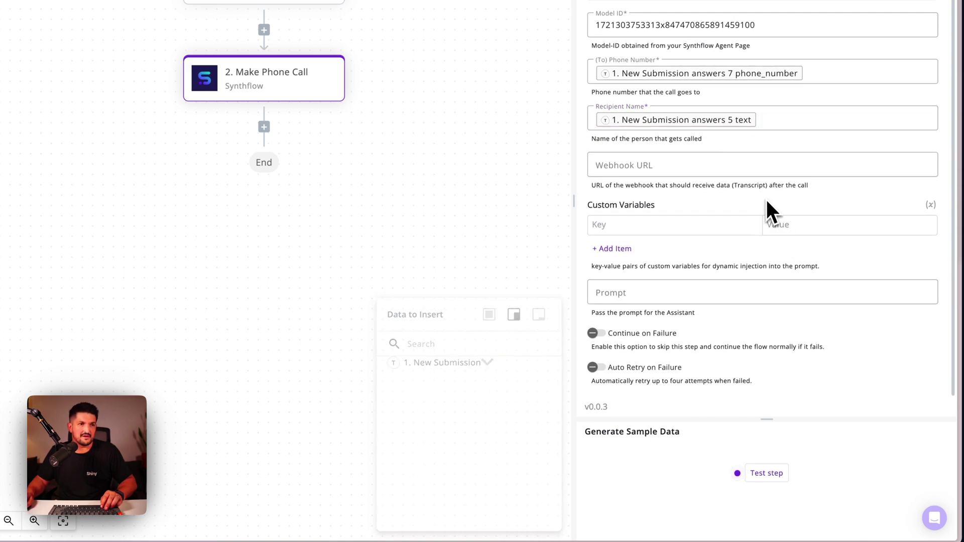
# Add three more custom variable rows after checking the Lead Qualification Assistant's variables
pyautogui.click(619, 249)
pyautogui.click(616, 269)
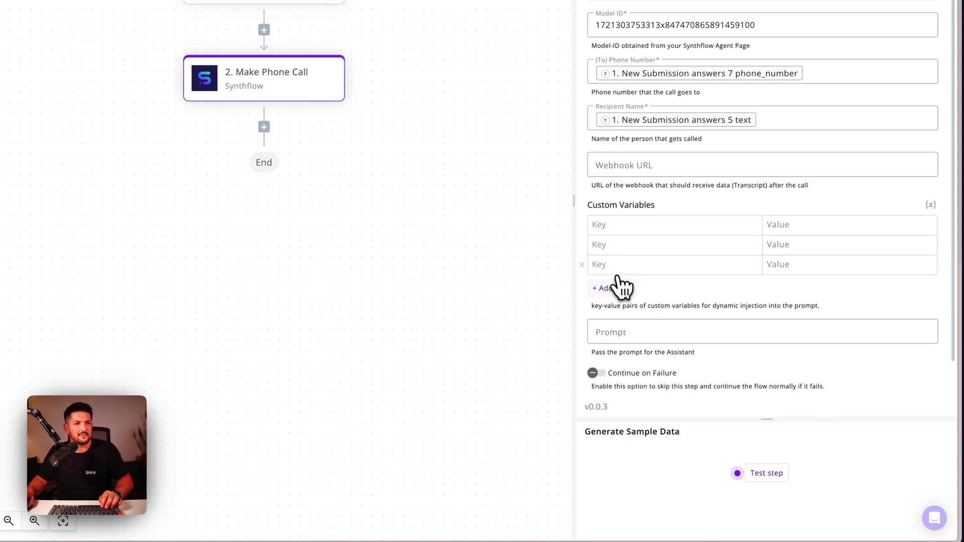
pyautogui.click(623, 288)
pyautogui.click(89, 88)
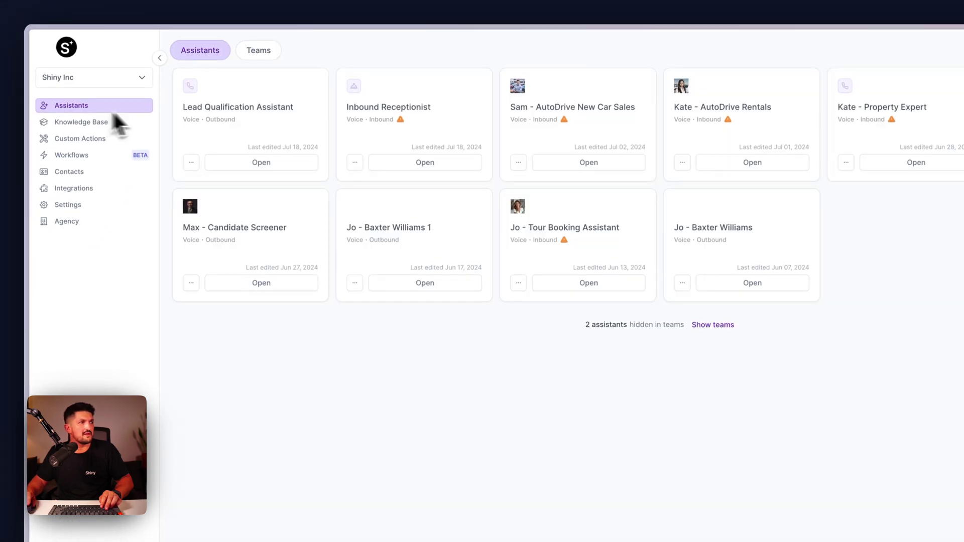
pyautogui.click(261, 163)
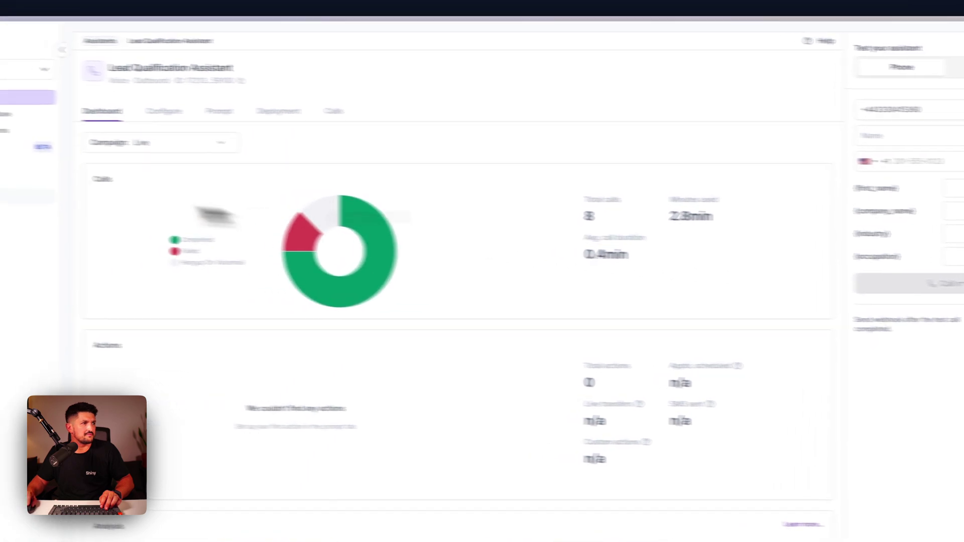
pyautogui.click(93, 157)
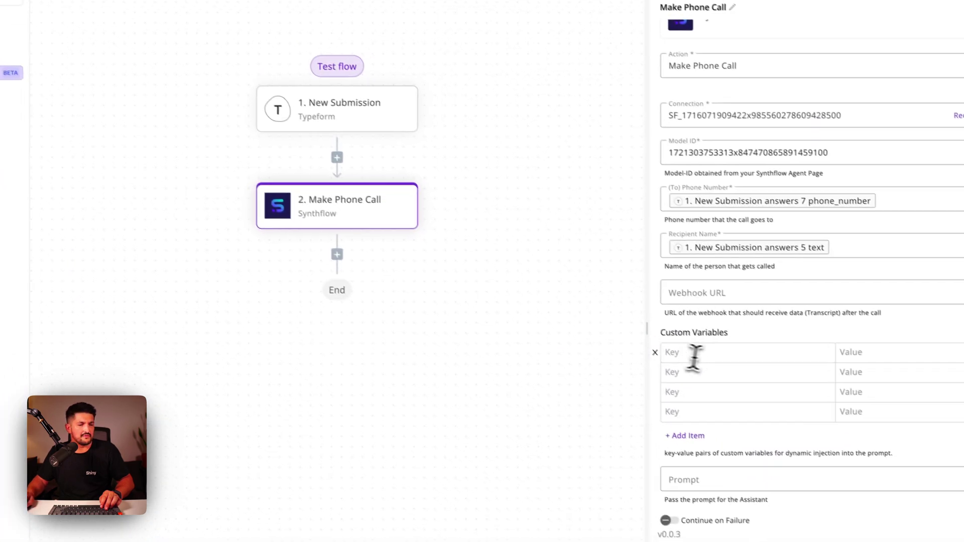
# Name the custom variable keys first_name, company_name, occupation and industry
pyautogui.click(828, 419)
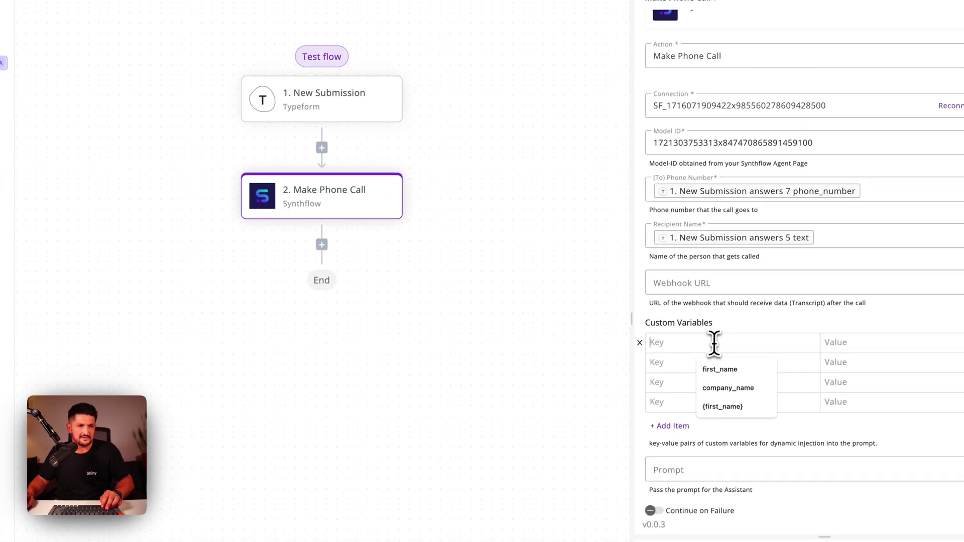
pyautogui.click(719, 369)
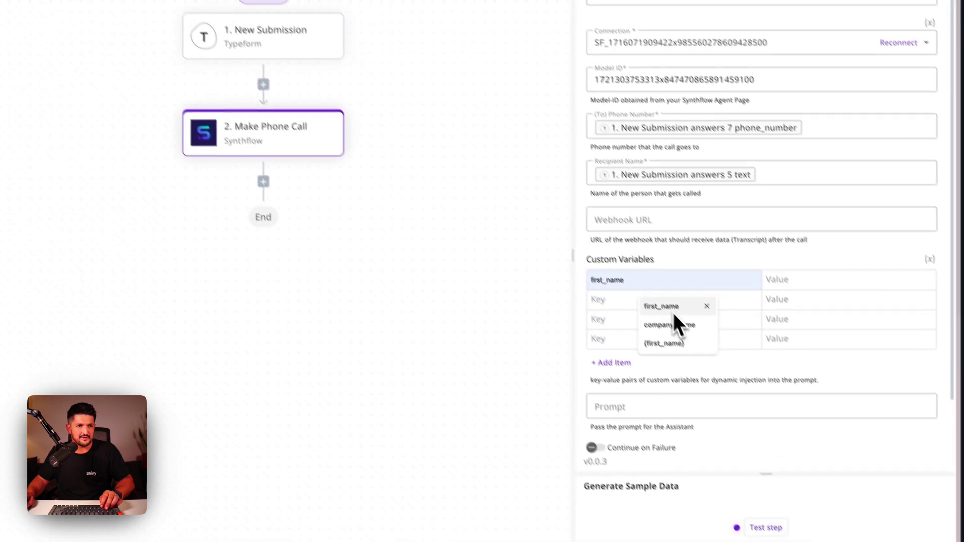
pyautogui.click(730, 365)
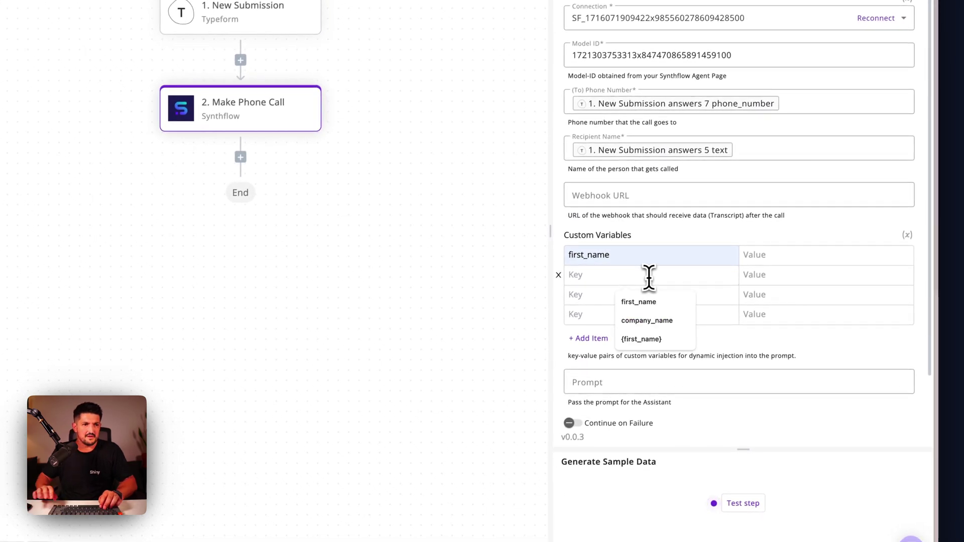
pyautogui.click(649, 321)
pyautogui.click(649, 297)
pyautogui.write('occupation')
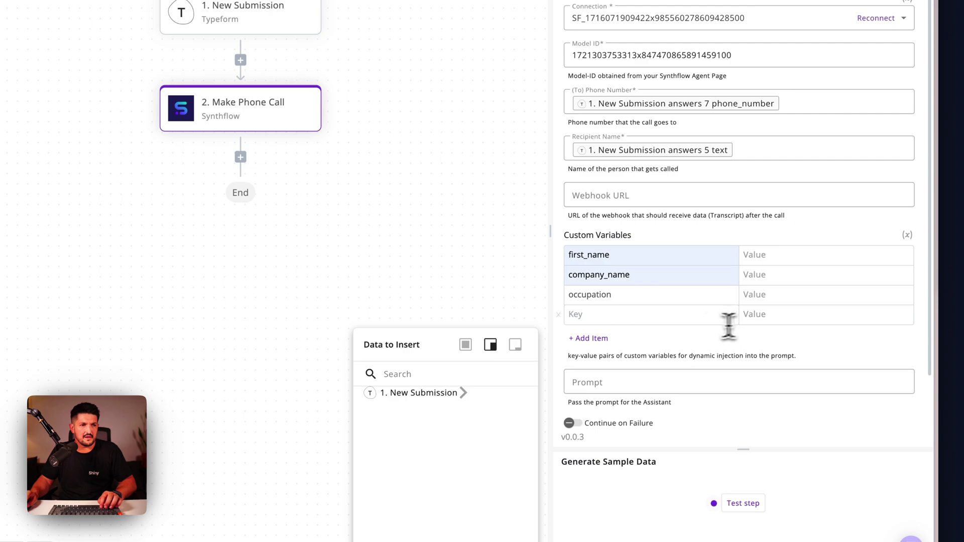
pyautogui.click(668, 312)
pyautogui.write('industry')
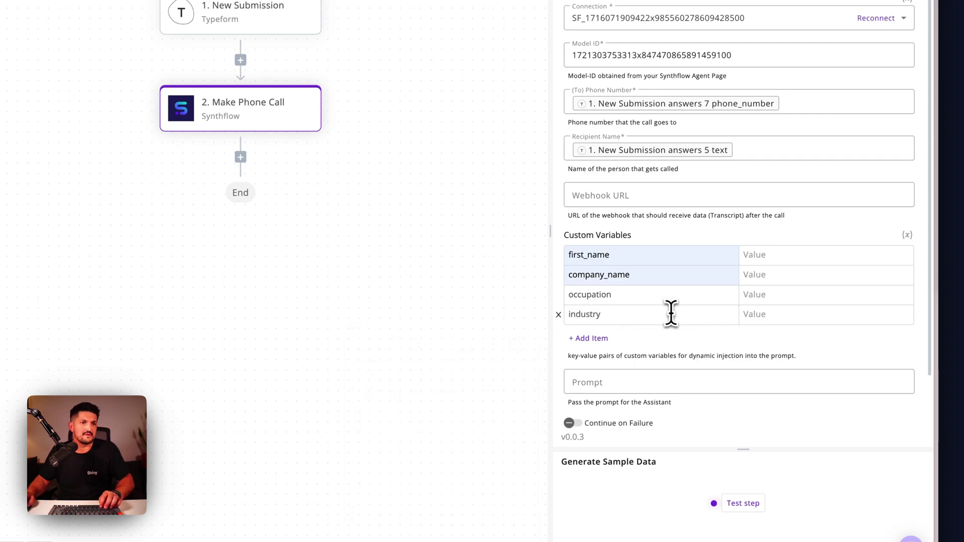
pyautogui.click(814, 254)
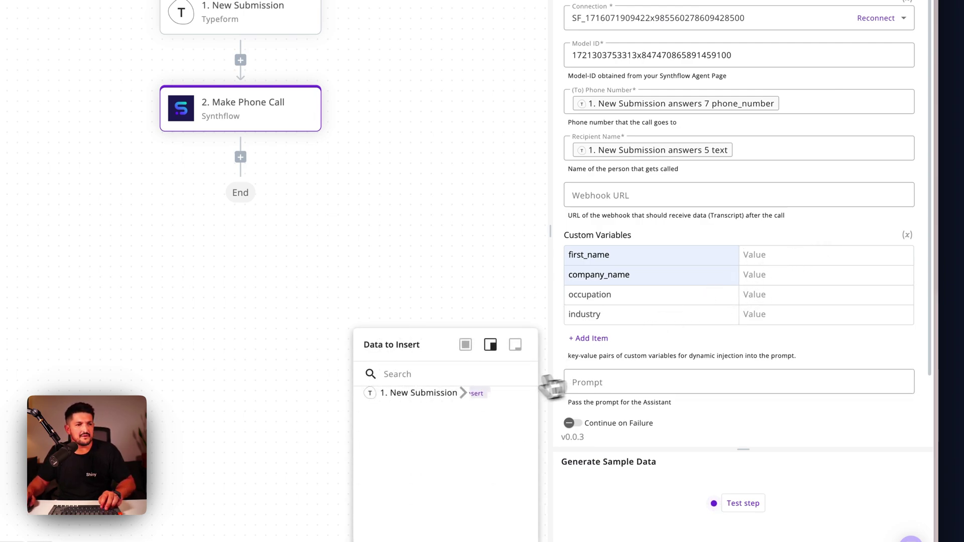
# Map the company_name value to the New Submission answers 0 text
pyautogui.click(506, 337)
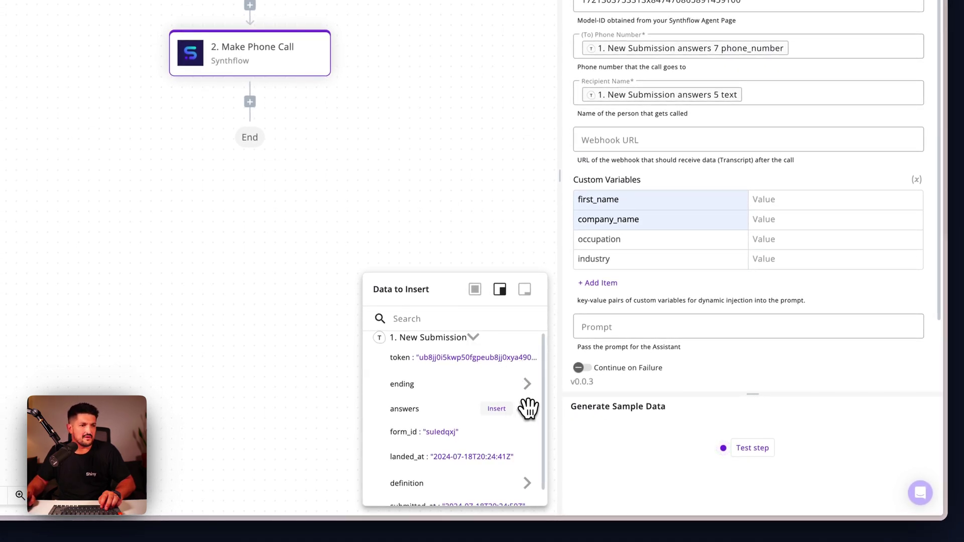
pyautogui.click(527, 409)
pyautogui.scroll(-3, 530, 401)
pyautogui.scroll(2, 527, 372)
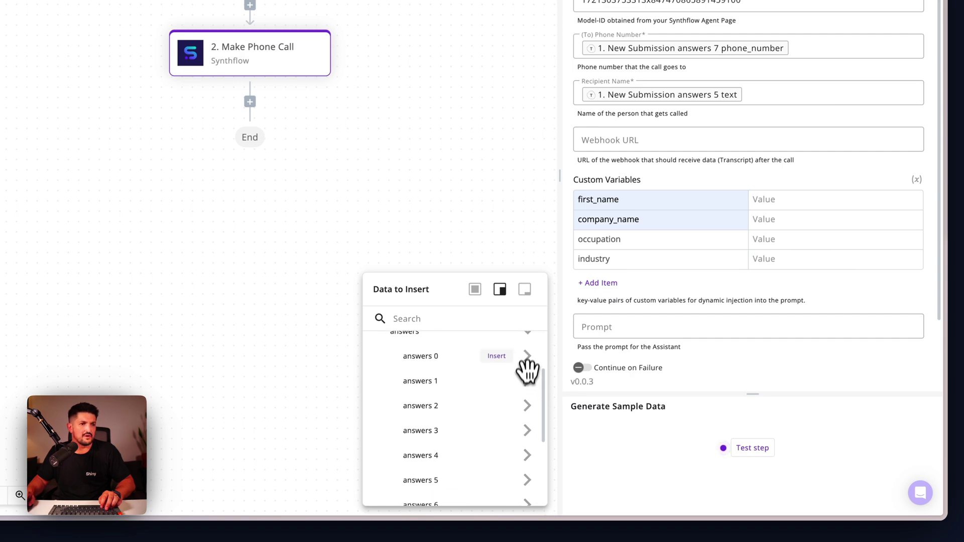
pyautogui.click(528, 356)
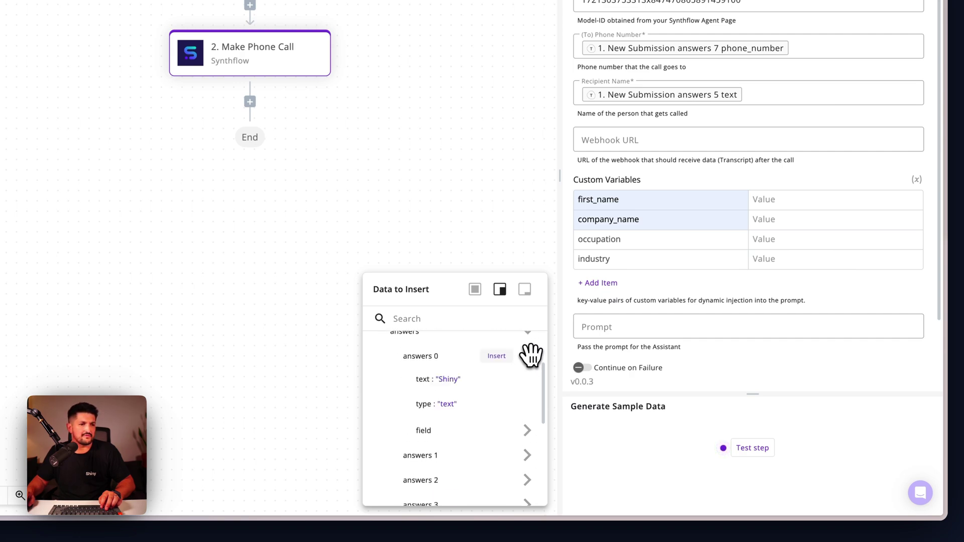
pyautogui.click(528, 356)
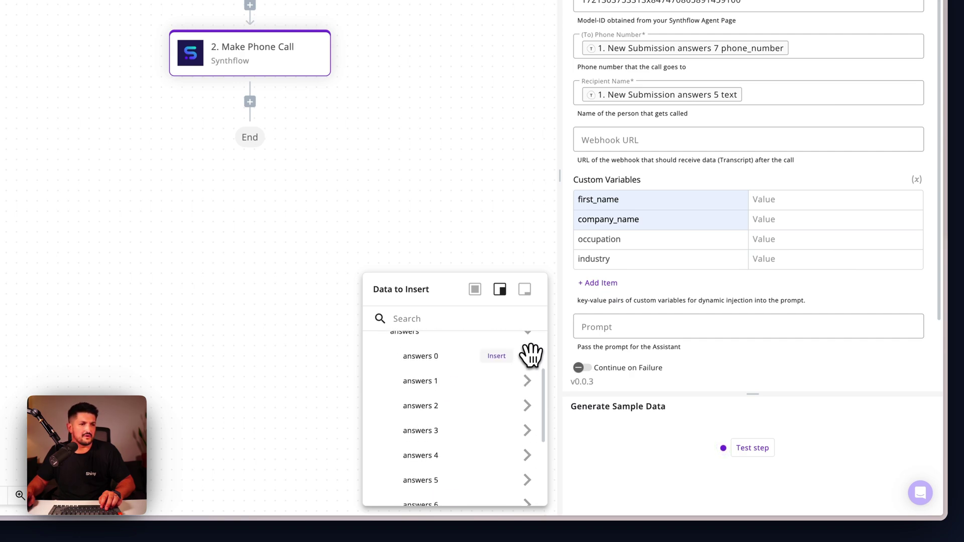
pyautogui.click(780, 221)
pyautogui.click(504, 338)
pyautogui.click(527, 408)
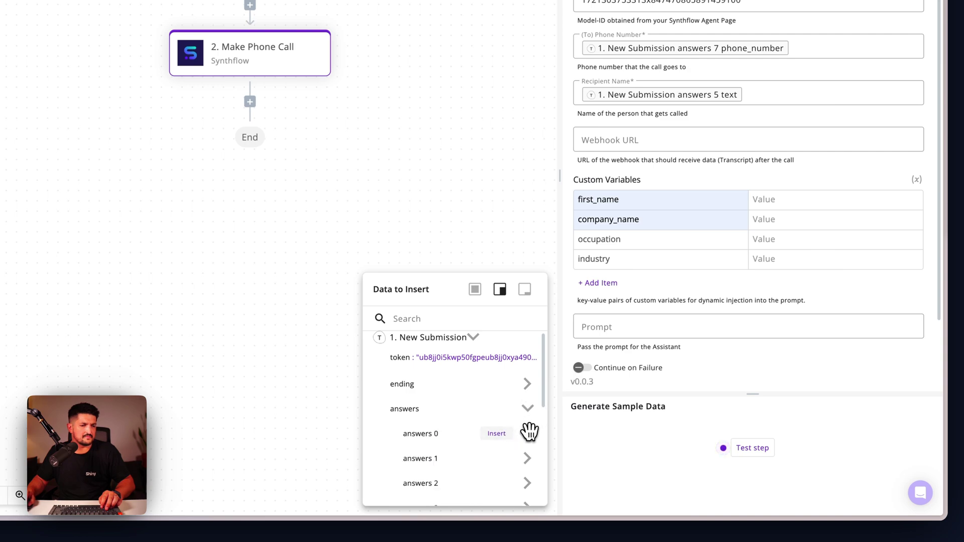
pyautogui.click(527, 432)
pyautogui.click(453, 458)
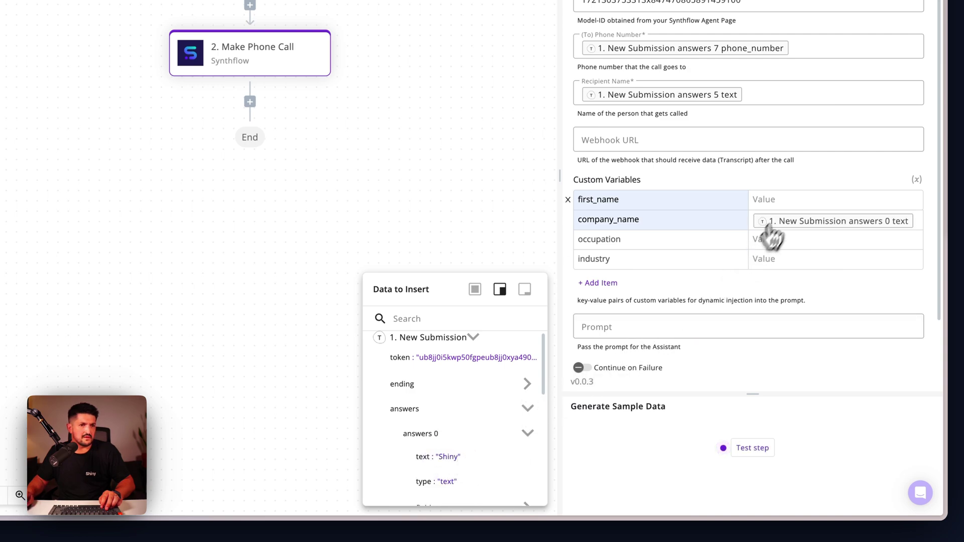
# Map the occupation value to the answers 2 choice label
pyautogui.click(791, 241)
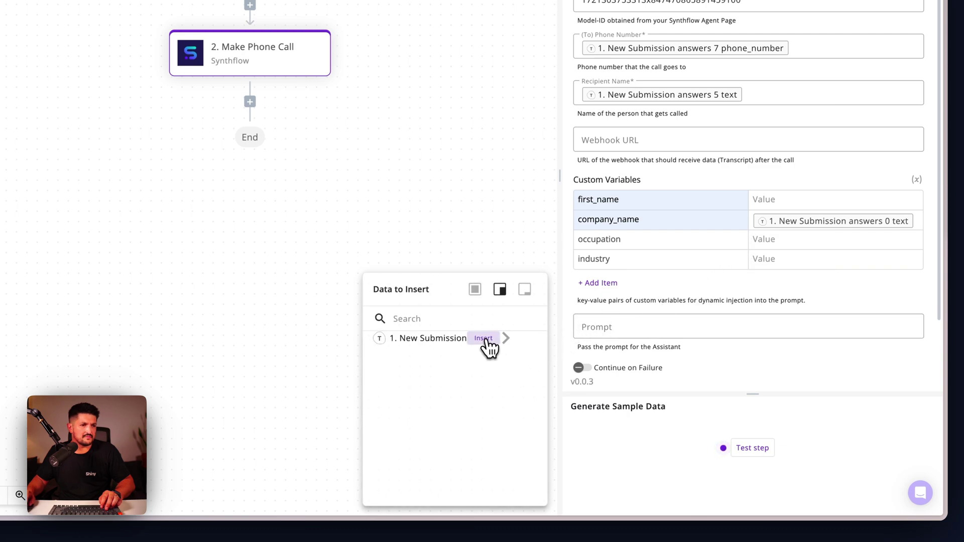
pyautogui.click(505, 338)
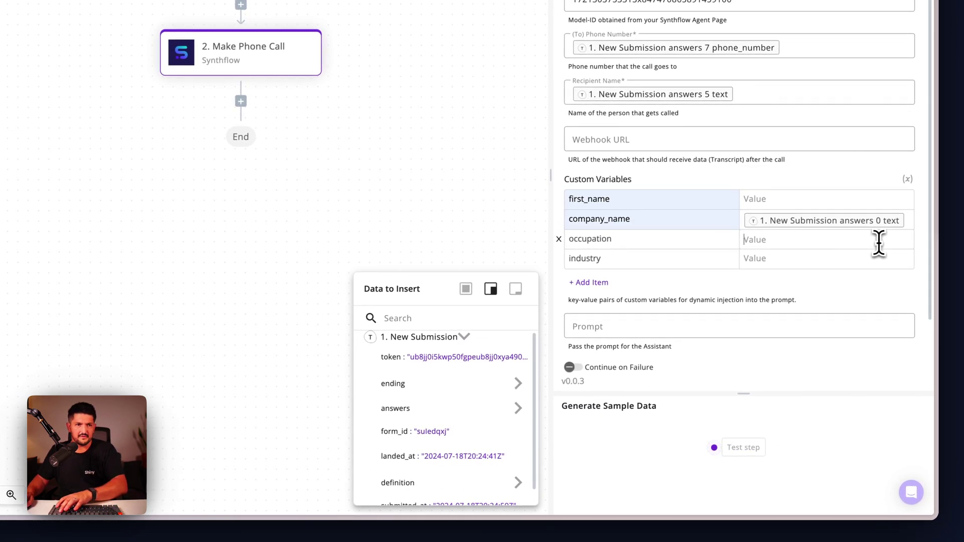
pyautogui.click(518, 409)
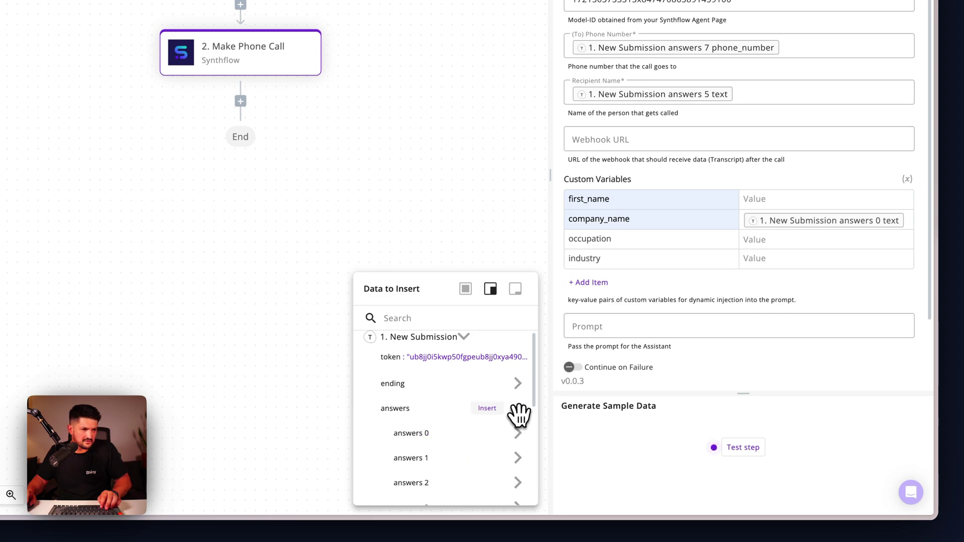
pyautogui.scroll(-2, 519, 414)
pyautogui.click(519, 403)
pyautogui.scroll(-3, 521, 406)
pyautogui.click(519, 403)
pyautogui.scroll(-2, 521, 406)
pyautogui.scroll(-2, 520, 406)
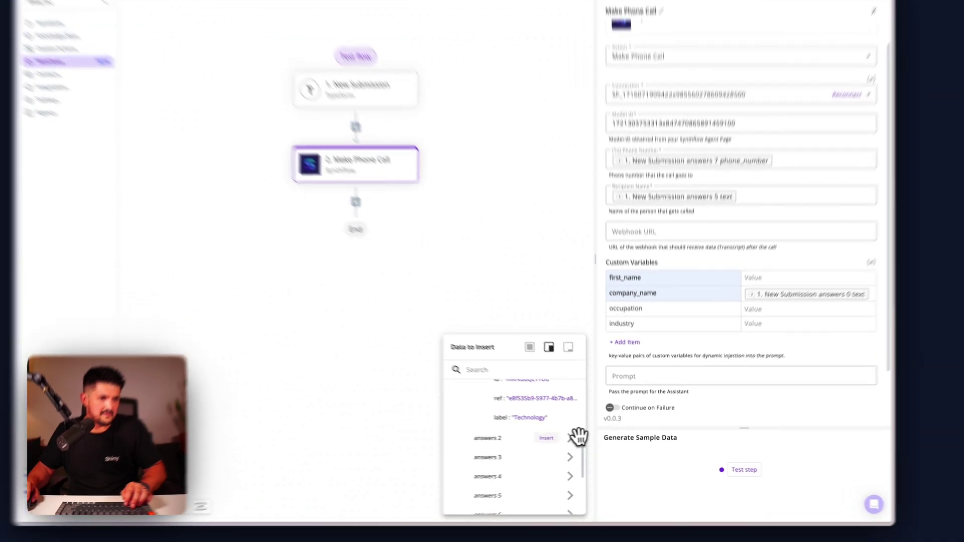
pyautogui.click(581, 439)
pyautogui.scroll(-2, 582, 448)
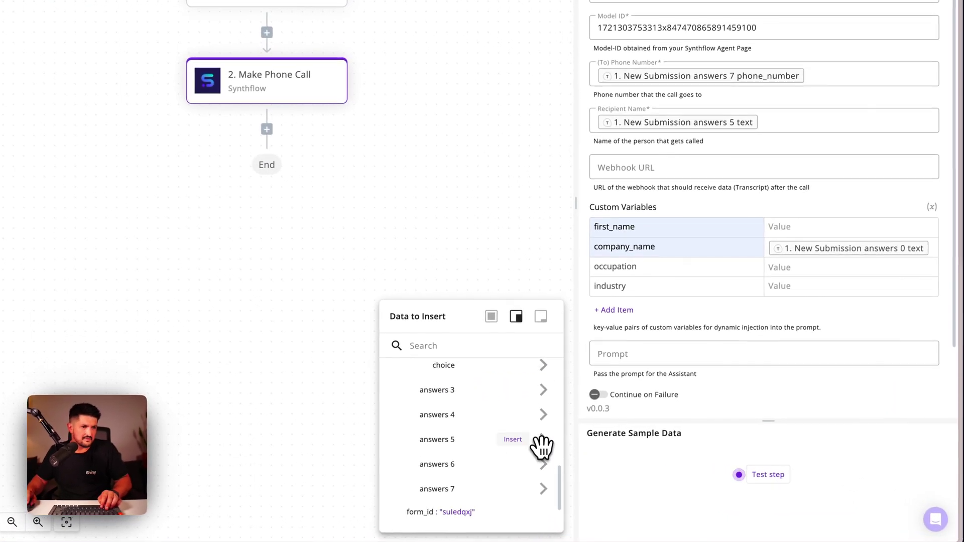
pyautogui.click(543, 365)
pyautogui.click(507, 440)
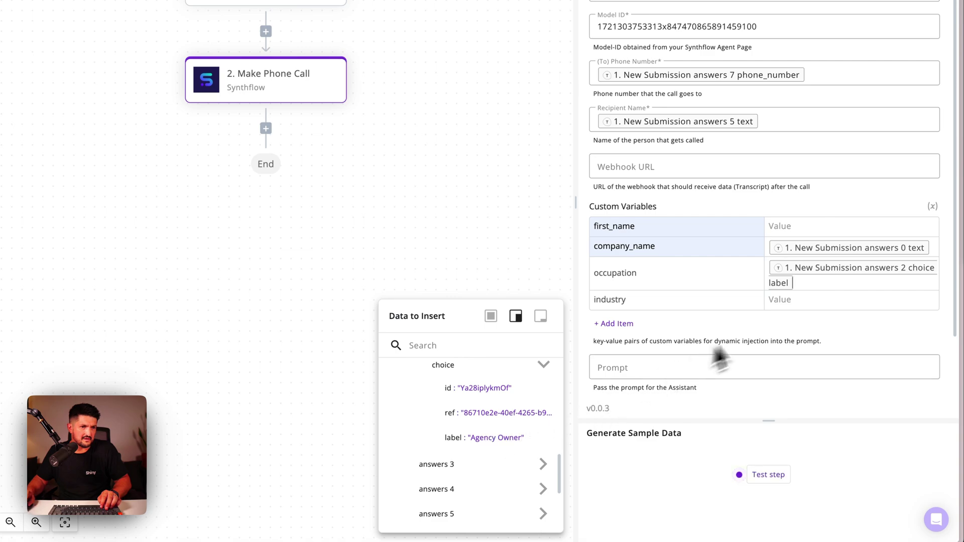
# Map the industry value to the answers 1 choice label
pyautogui.moveTo(575, 200); pyautogui.dragTo(517, 204)
pyautogui.click(768, 284)
pyautogui.click(473, 342)
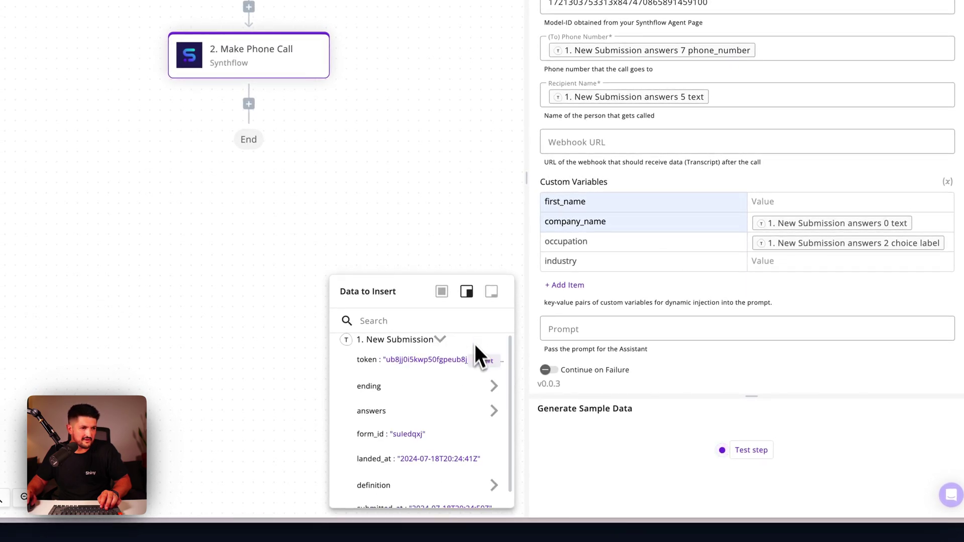
pyautogui.click(492, 408)
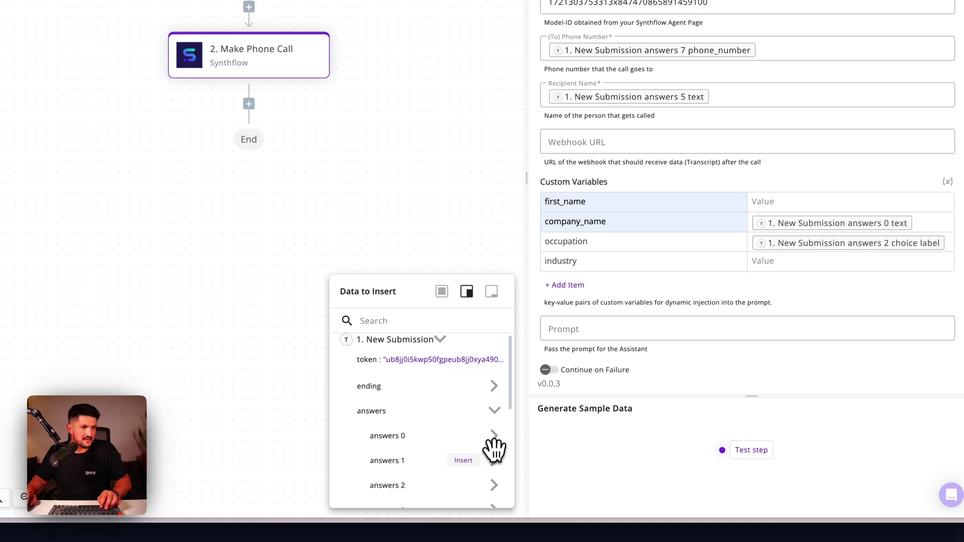
pyautogui.scroll(-2, 491, 454)
pyautogui.click(495, 431)
pyautogui.scroll(-2, 496, 429)
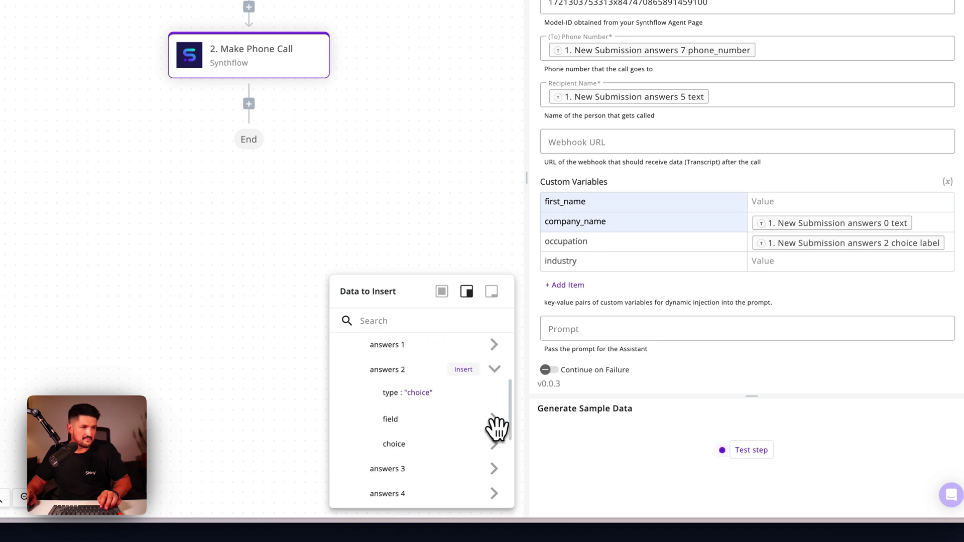
pyautogui.click(495, 444)
pyautogui.scroll(-2, 496, 447)
pyautogui.scroll(3, 496, 350)
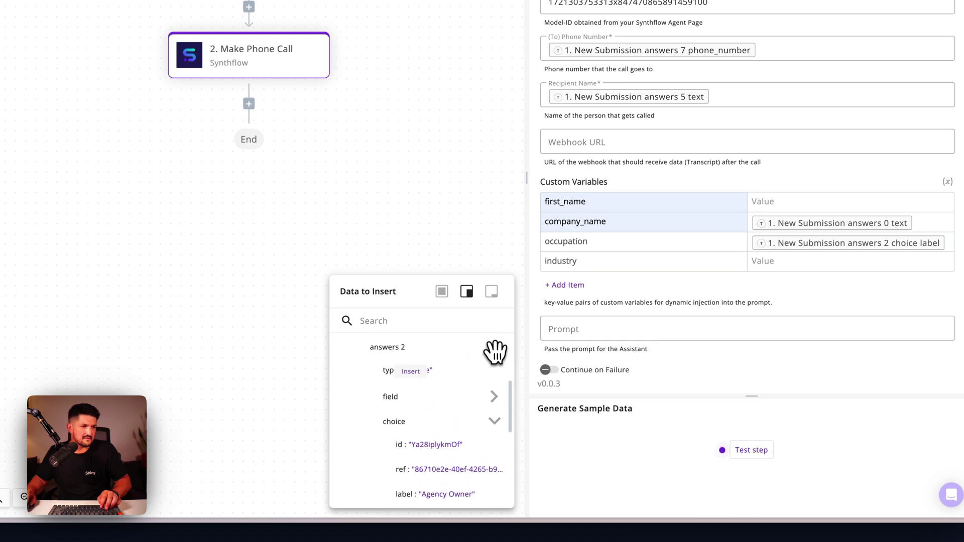
pyautogui.click(497, 347)
pyautogui.click(492, 418)
pyautogui.scroll(-2, 493, 419)
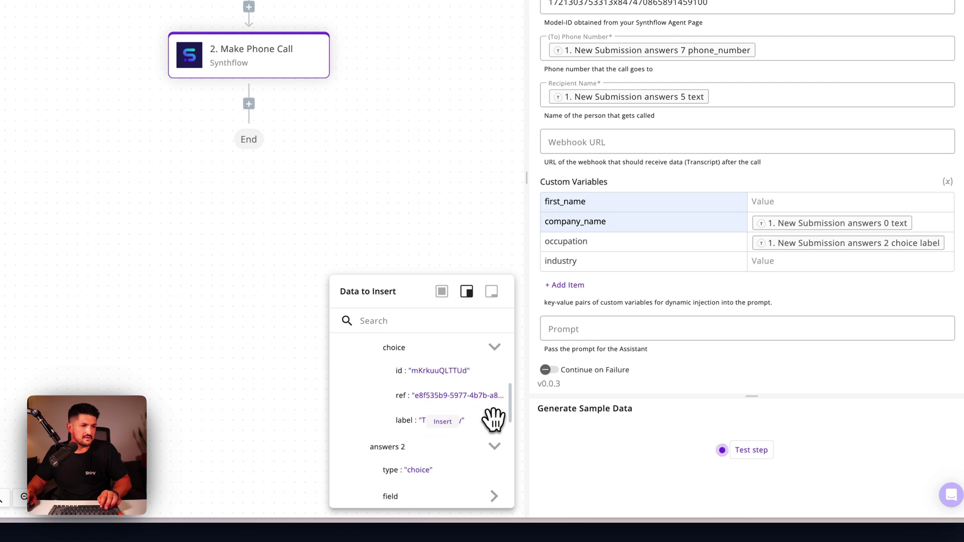
pyautogui.click(452, 424)
# Map the first_name value to the answers 5 text
pyautogui.click(777, 201)
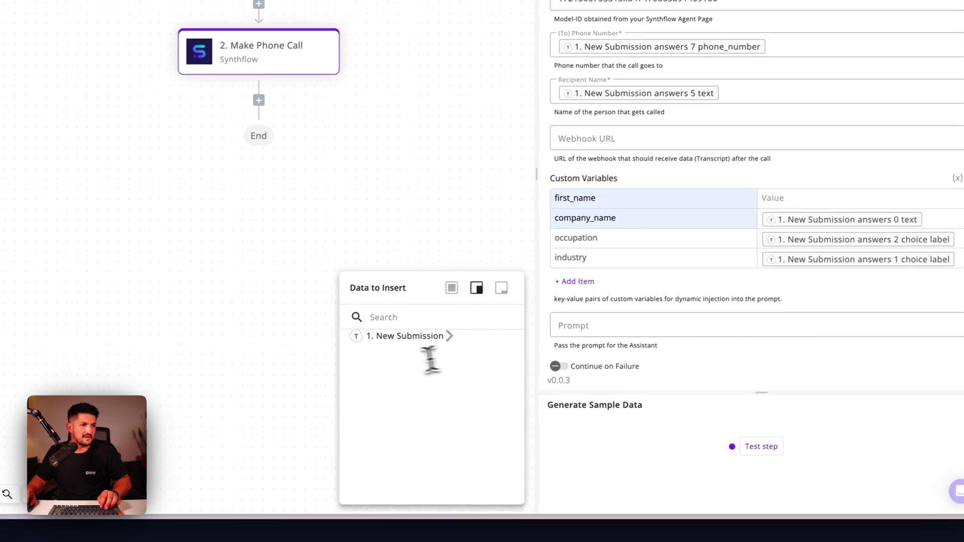
pyautogui.click(472, 342)
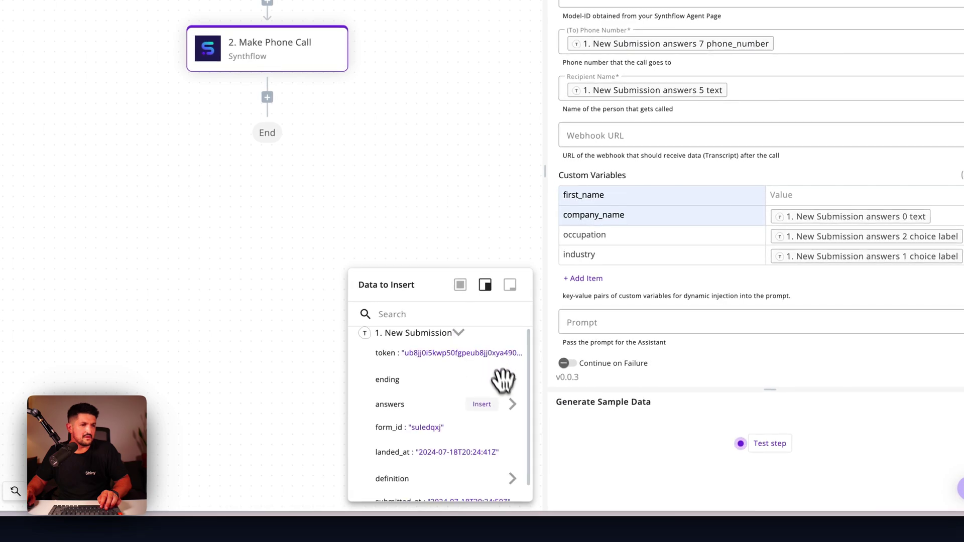
pyautogui.scroll(-1, 507, 387)
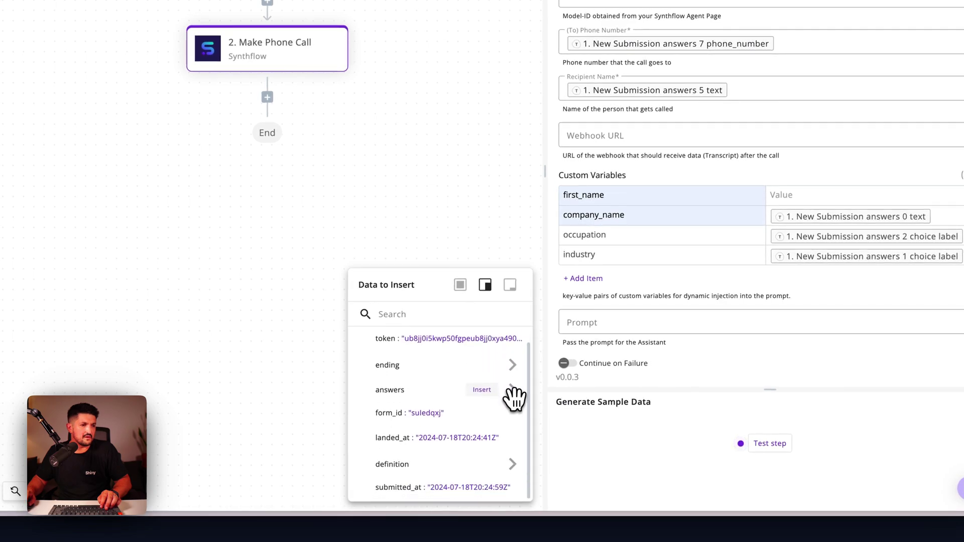
pyautogui.click(514, 394)
pyautogui.scroll(-4, 511, 426)
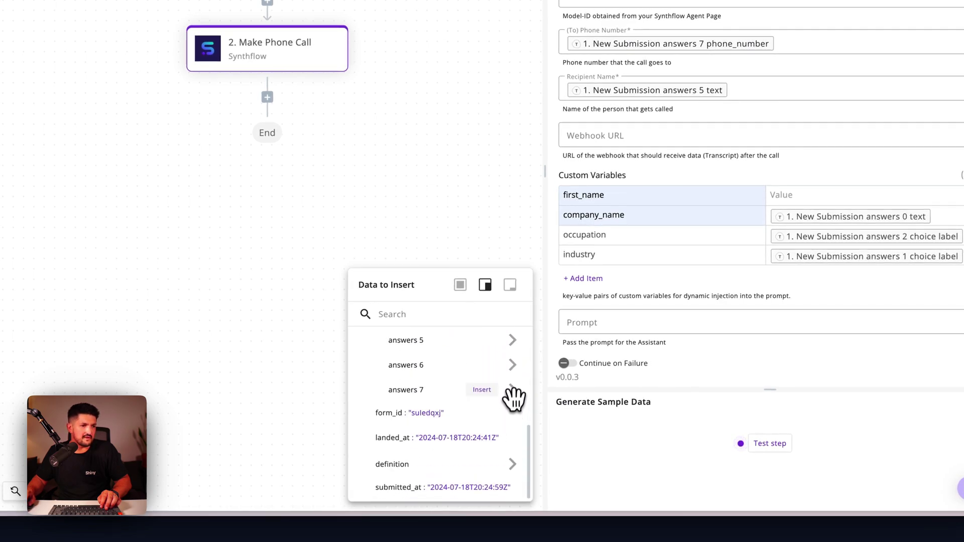
pyautogui.click(511, 345)
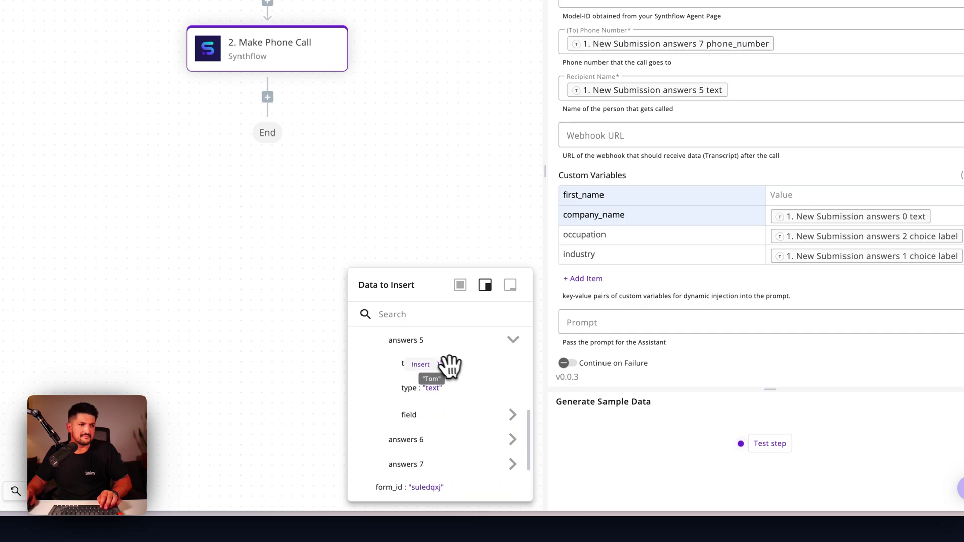
pyautogui.click(433, 364)
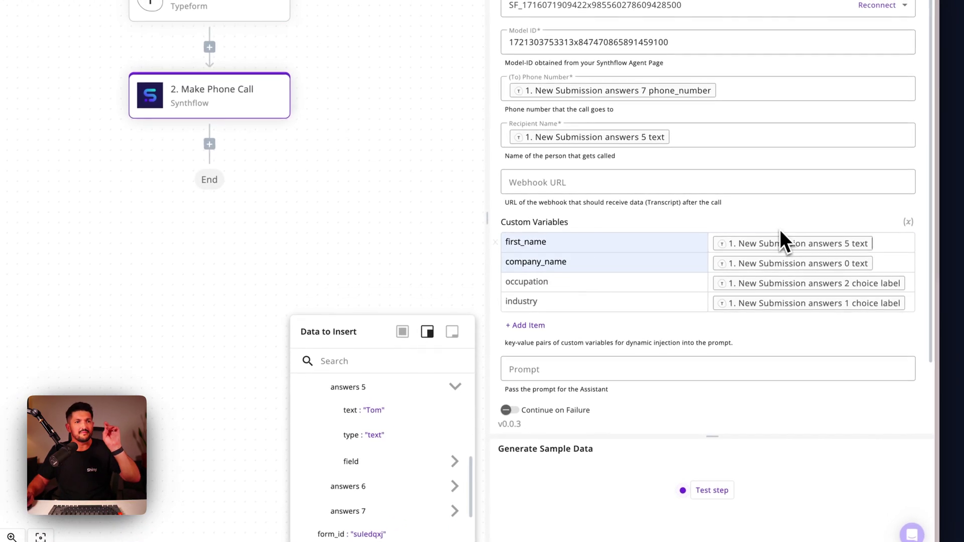
pyautogui.click(779, 205)
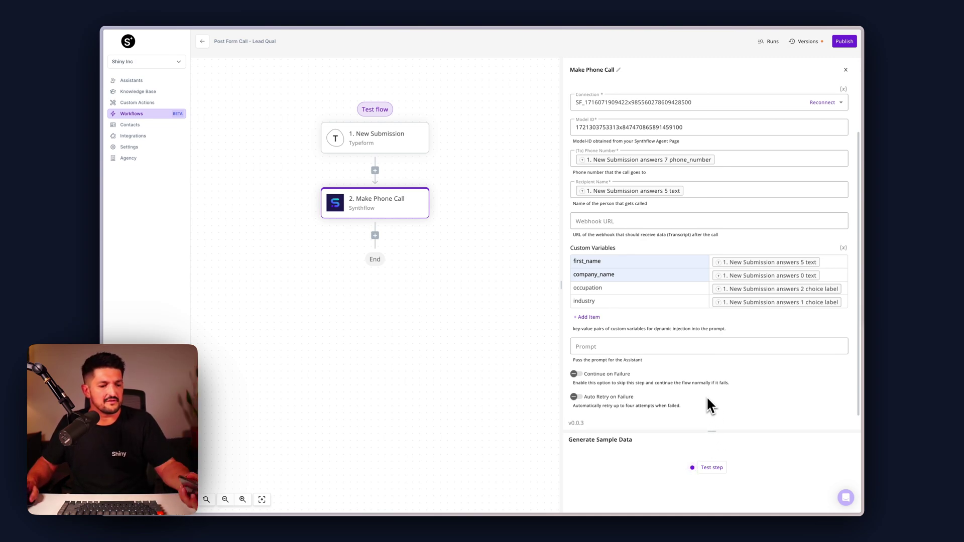
# Run a test of the Make Phone Call step
pyautogui.click(711, 465)
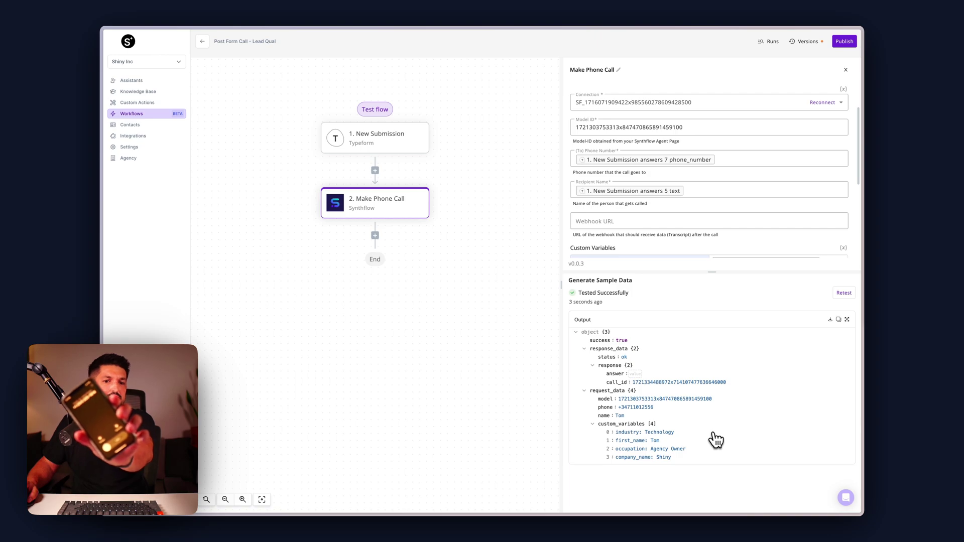
# Enlarge the output area to review the successful call test response
pyautogui.moveTo(715, 278)
pyautogui.mouseDown()
pyautogui.moveTo(715, 183)
pyautogui.moveTo(716, 260)
pyautogui.mouseUp()
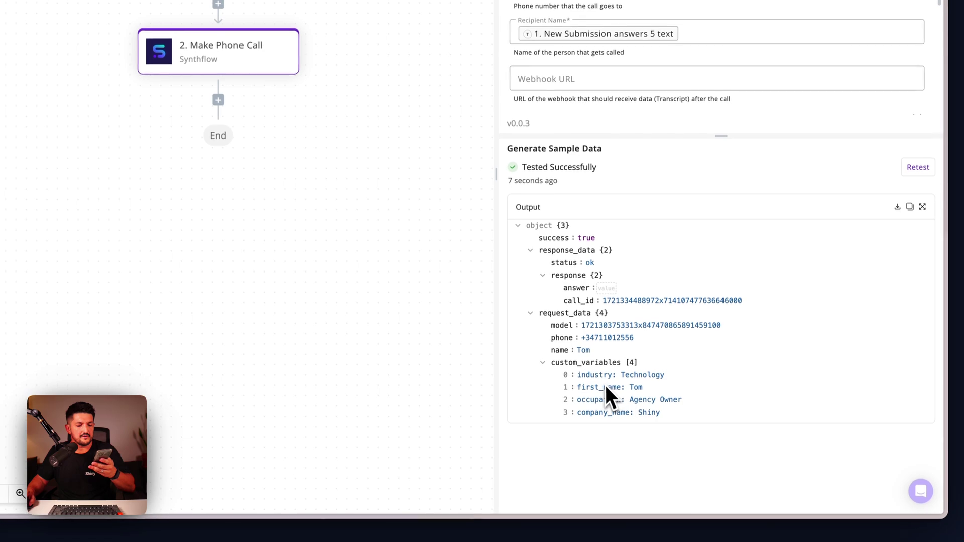